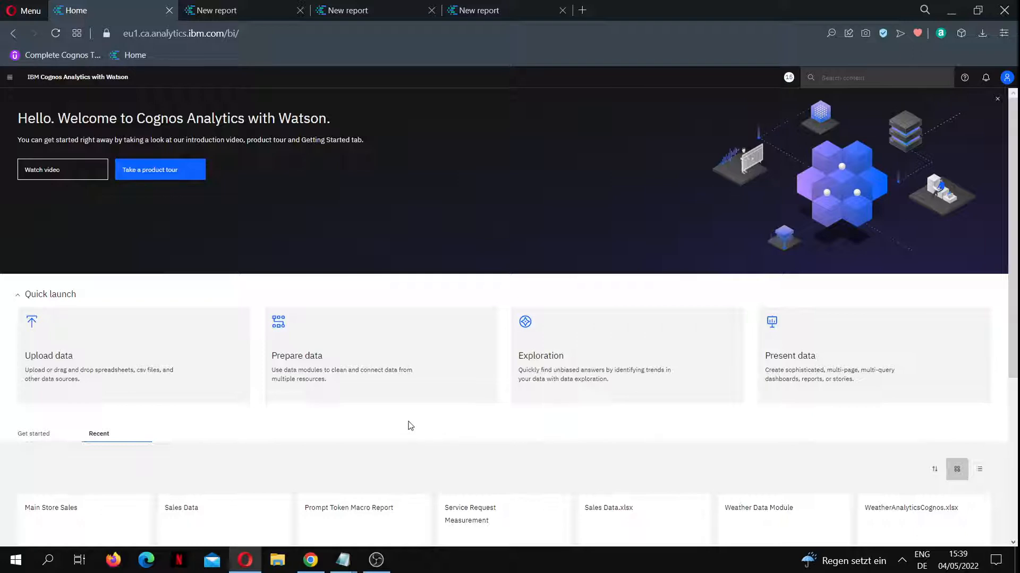
Step: Create a data module from the StoreSales-Current, StoreSales-PeopleData, StoreSales-Returns and StoreSalesHistory files in the Data folder
left_click(342, 347)
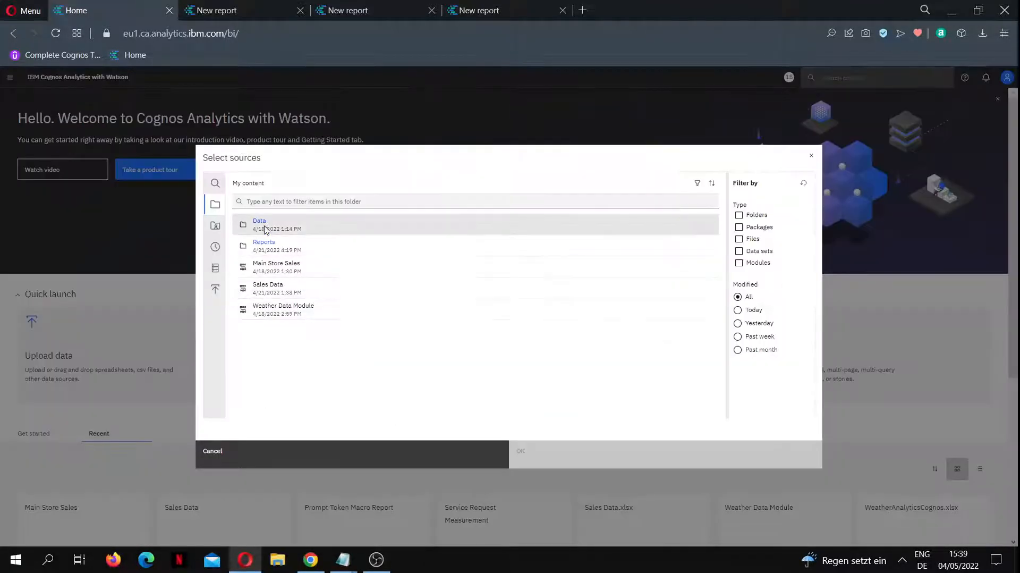
left_click(259, 220)
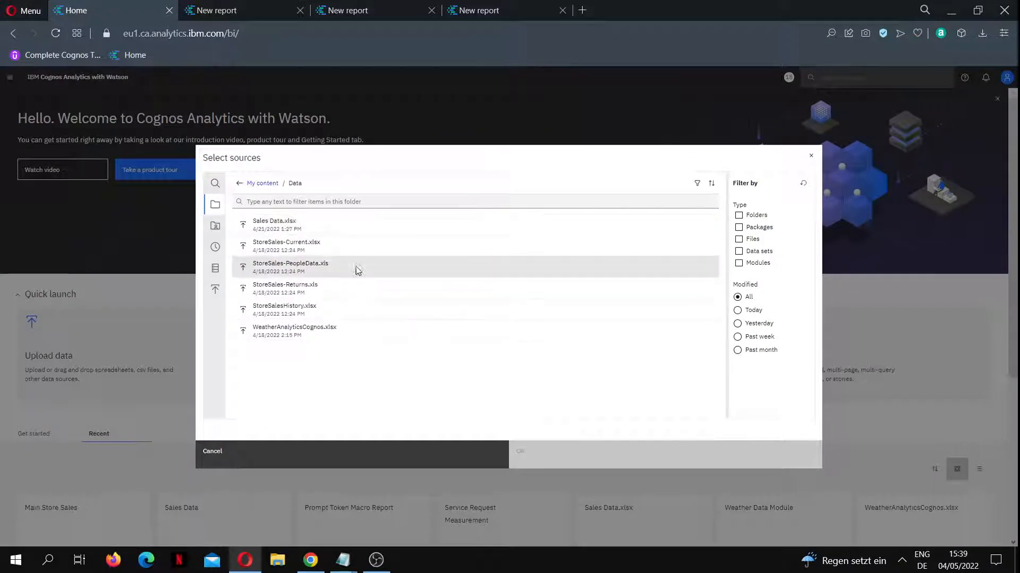
left_click(338, 253)
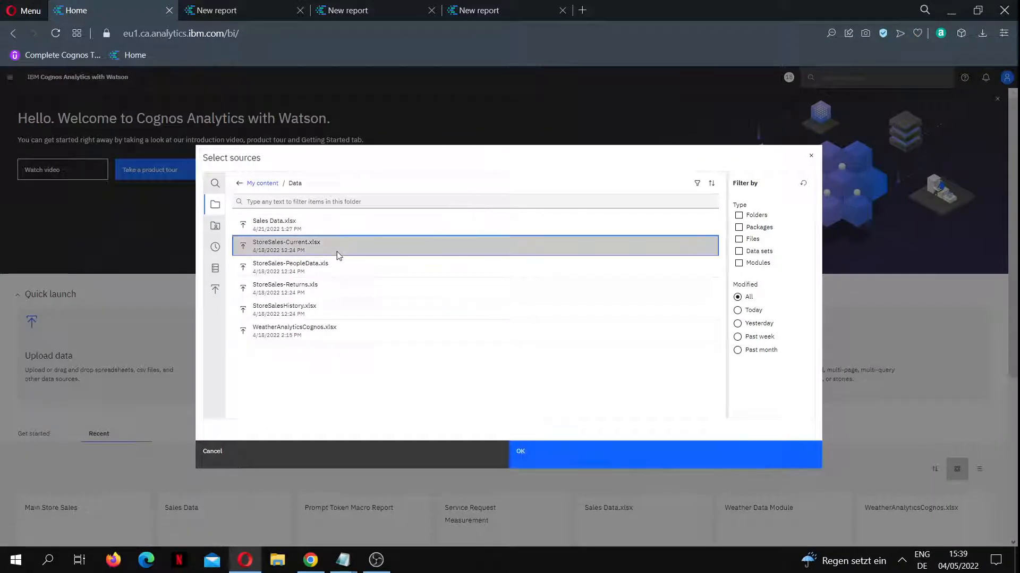
left_click(342, 269, "ctrl")
left_click(350, 291, "ctrl")
left_click(351, 305, "ctrl")
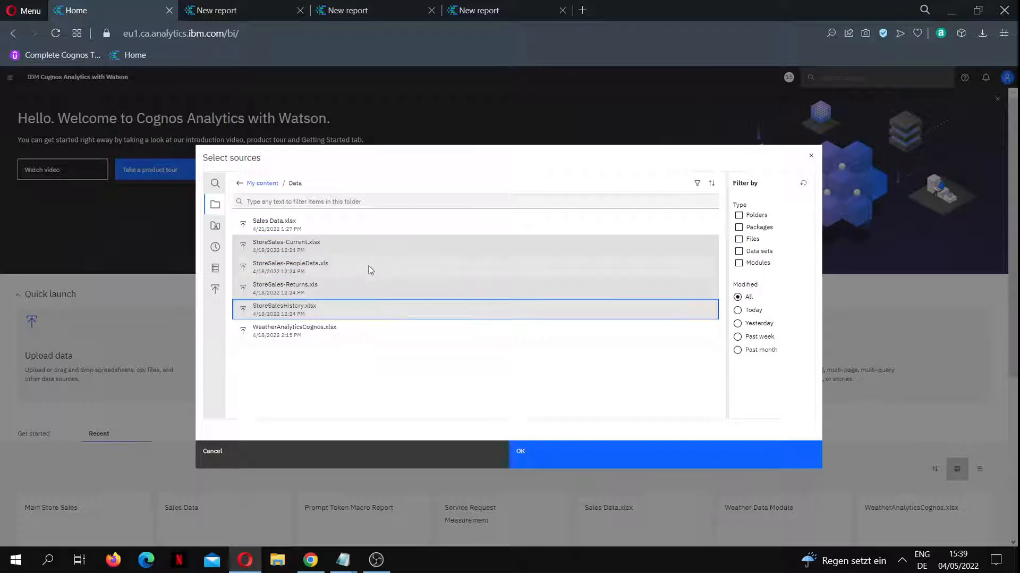
left_click(591, 448)
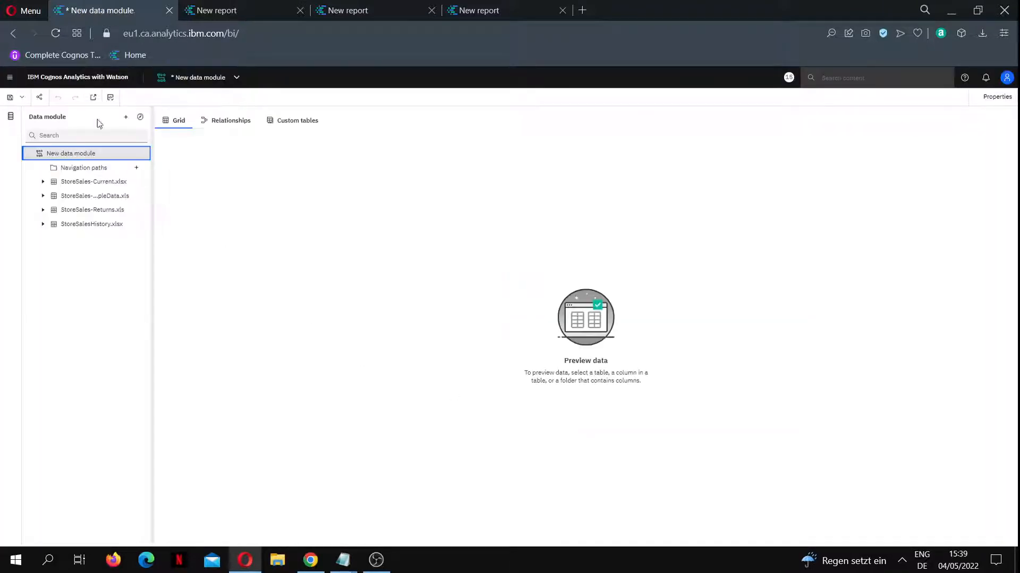
Step: Examine the data of all four source tables and check the row numbers in the open Current, Returns and History list reports
left_click(100, 181)
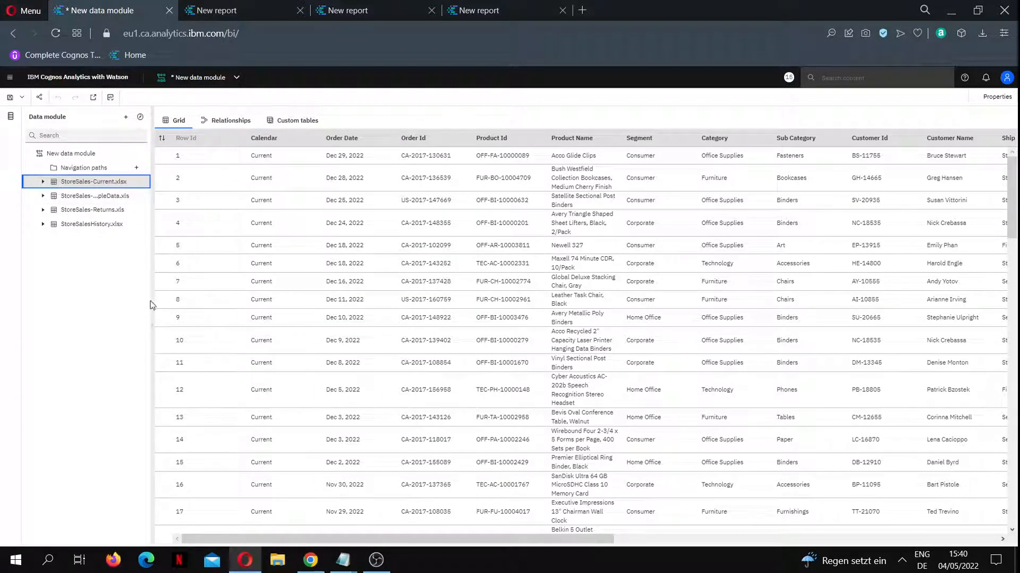
left_click_drag(151, 311, 184, 309)
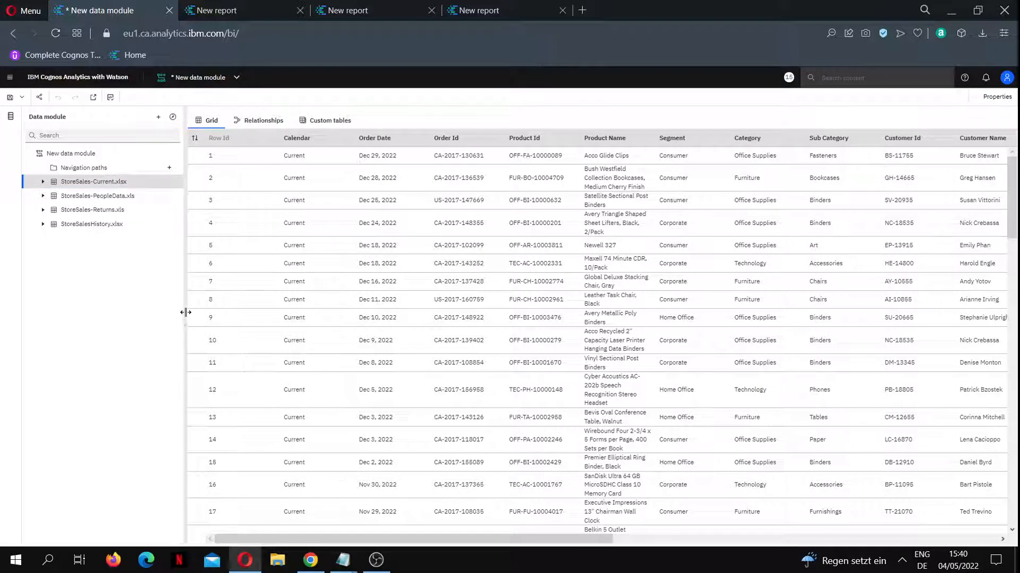
key("ctrl+Tab")
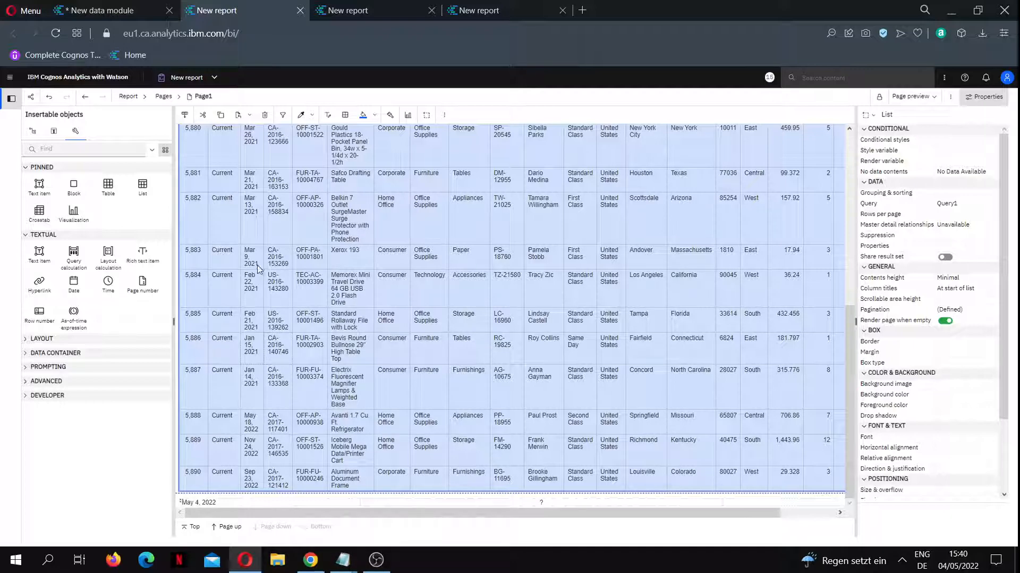
left_click(101, 10)
left_click(137, 200)
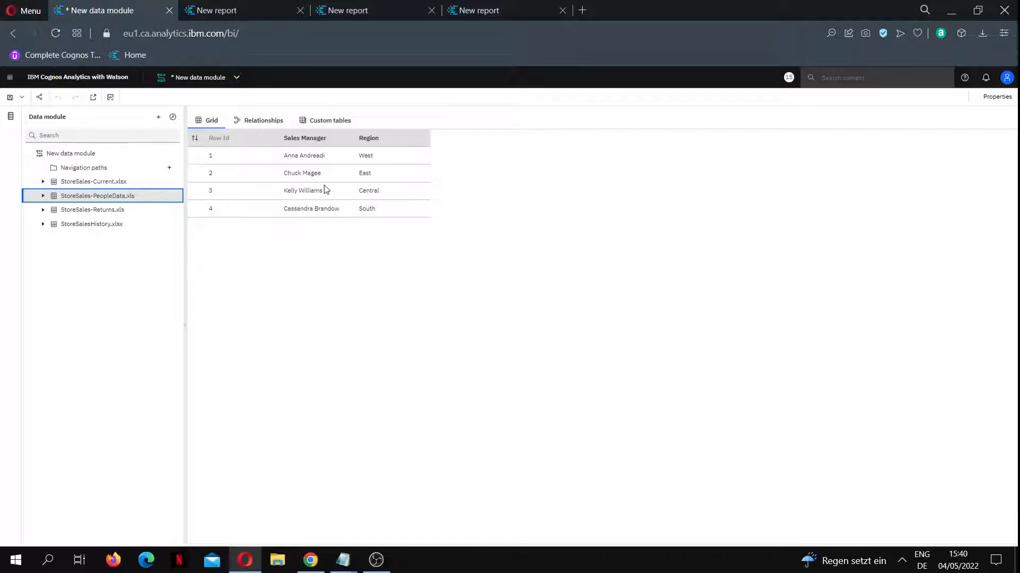
left_click(135, 215)
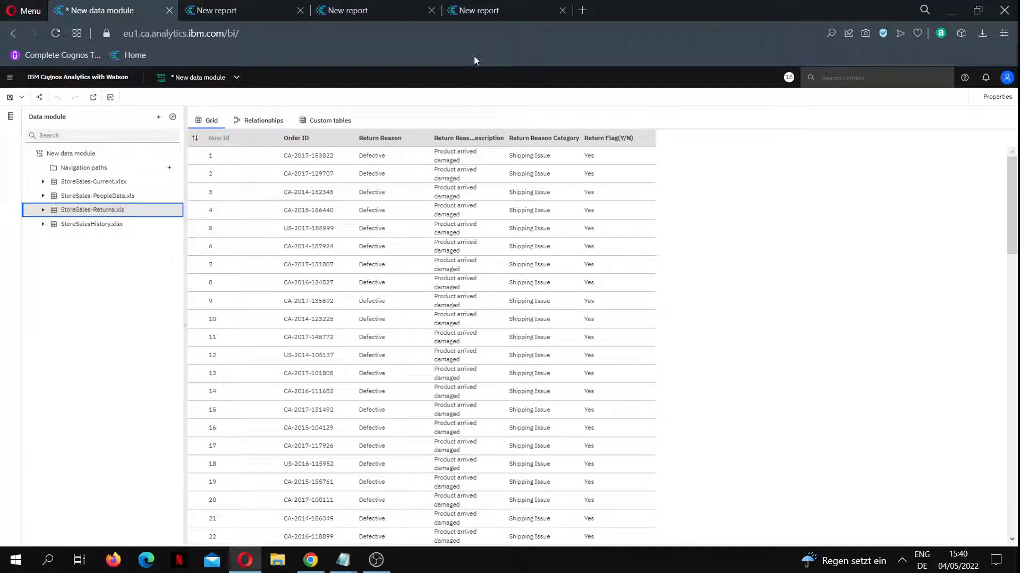
left_click(510, 10)
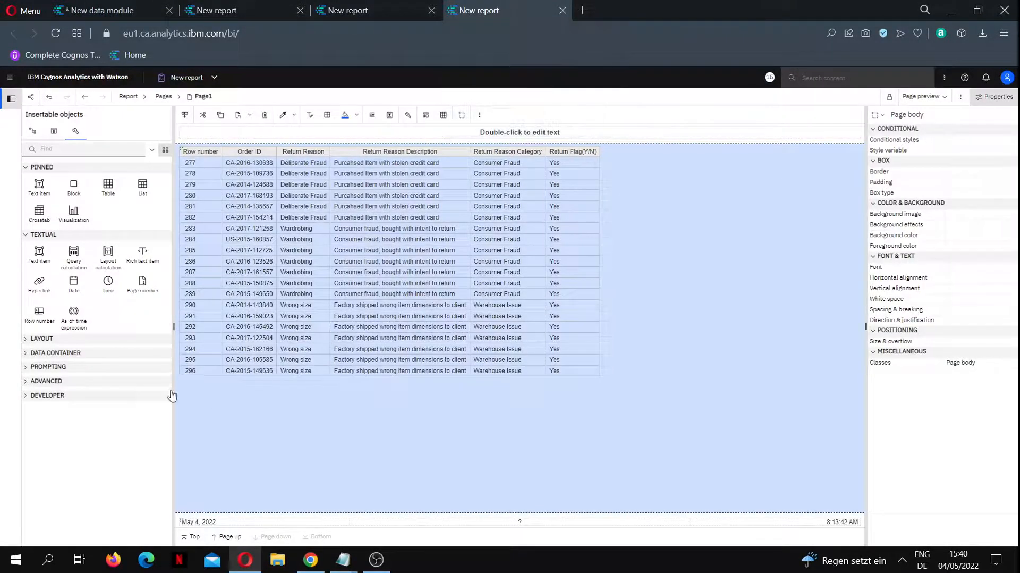
left_click(144, 18)
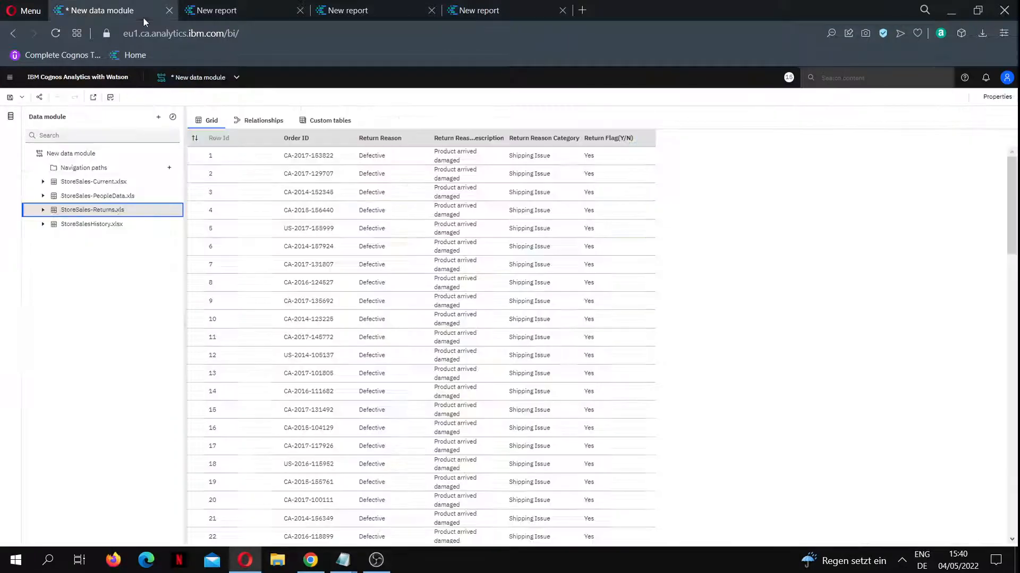
left_click(101, 223)
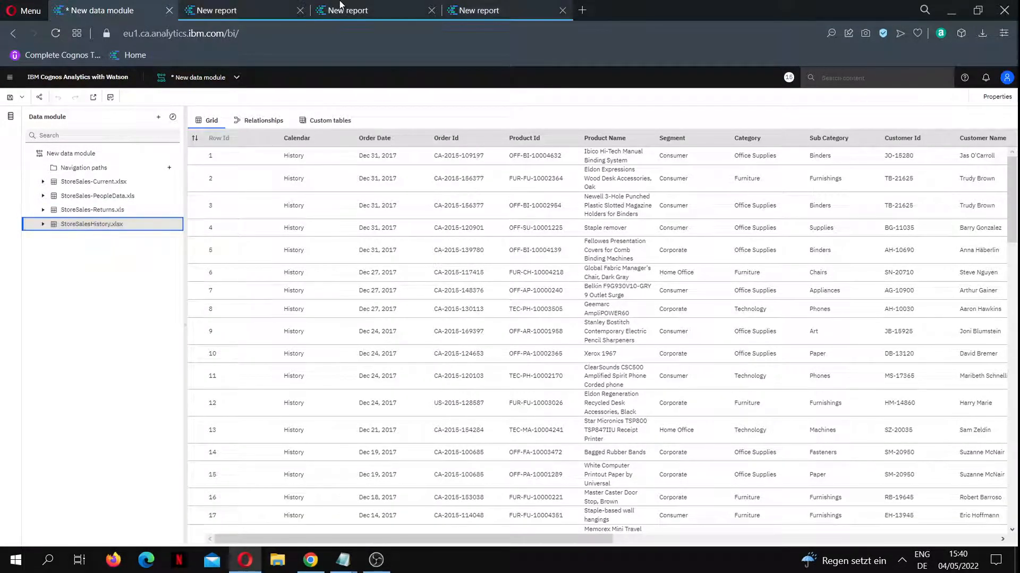
left_click(324, 9)
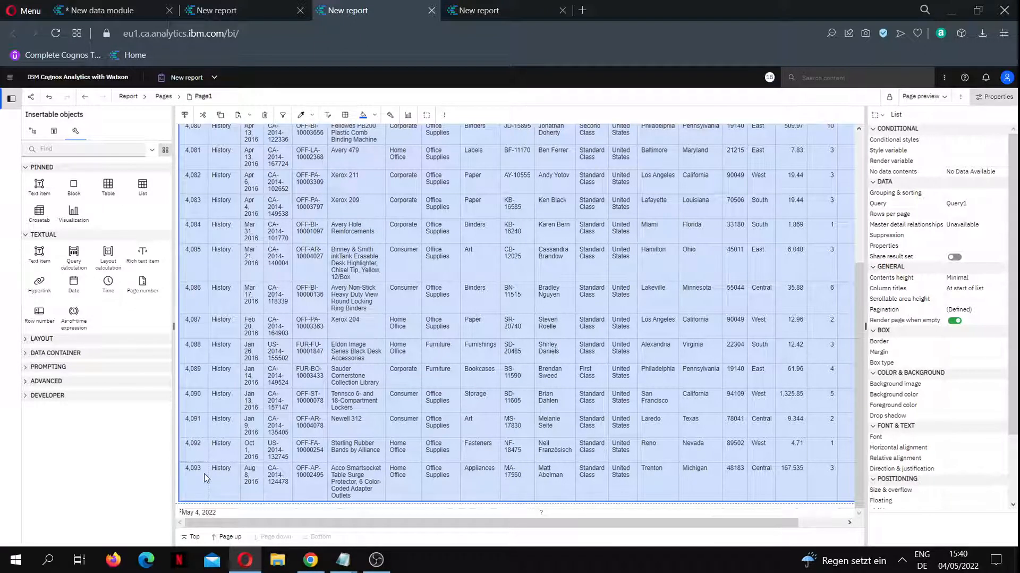
left_click(101, 9)
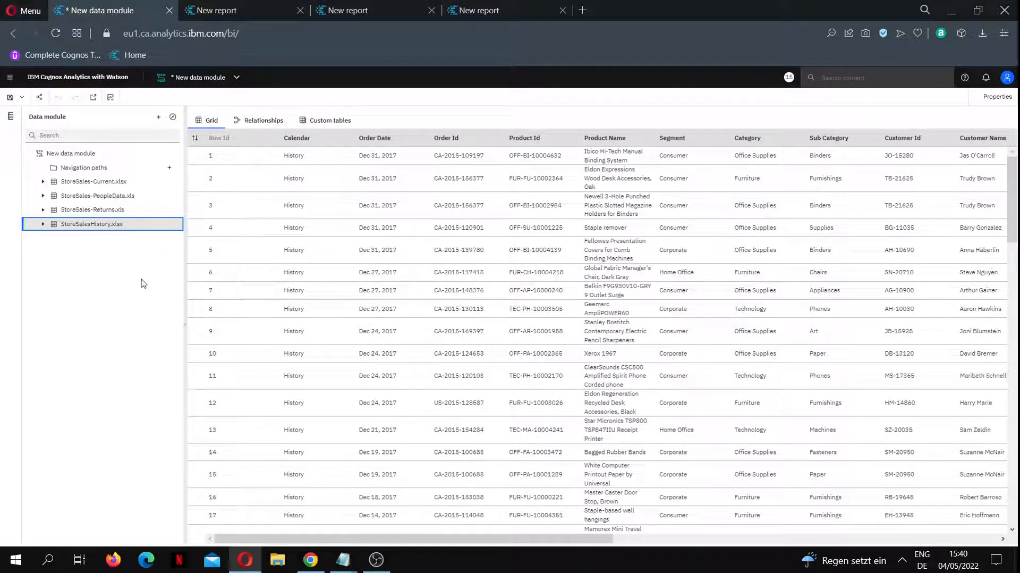
Step: Start a new union table that combines StoreSales-Current.xlsx with StoreSalesHistory.xlsx
left_click(146, 185)
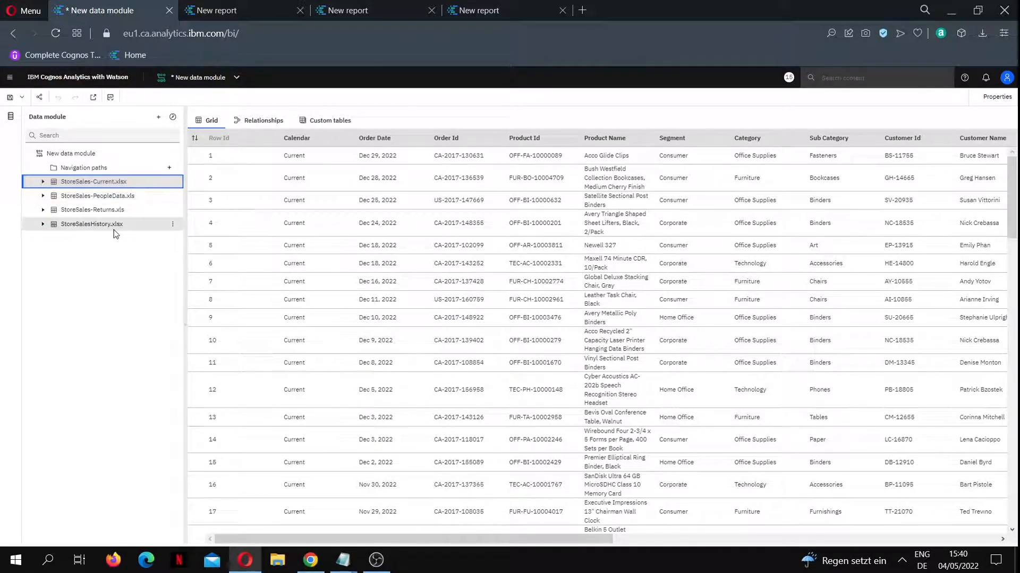
left_click(172, 184)
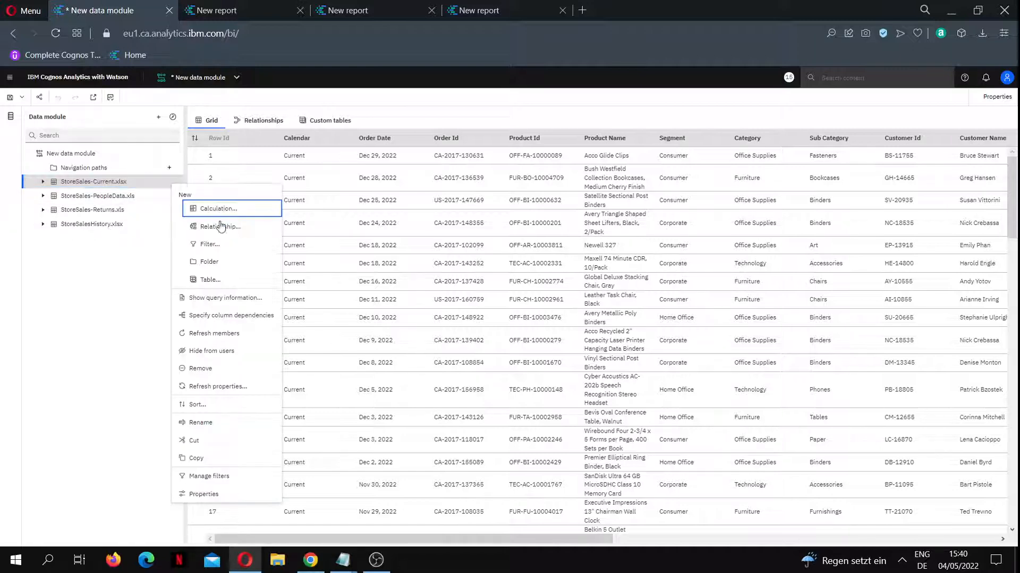
left_click(222, 278)
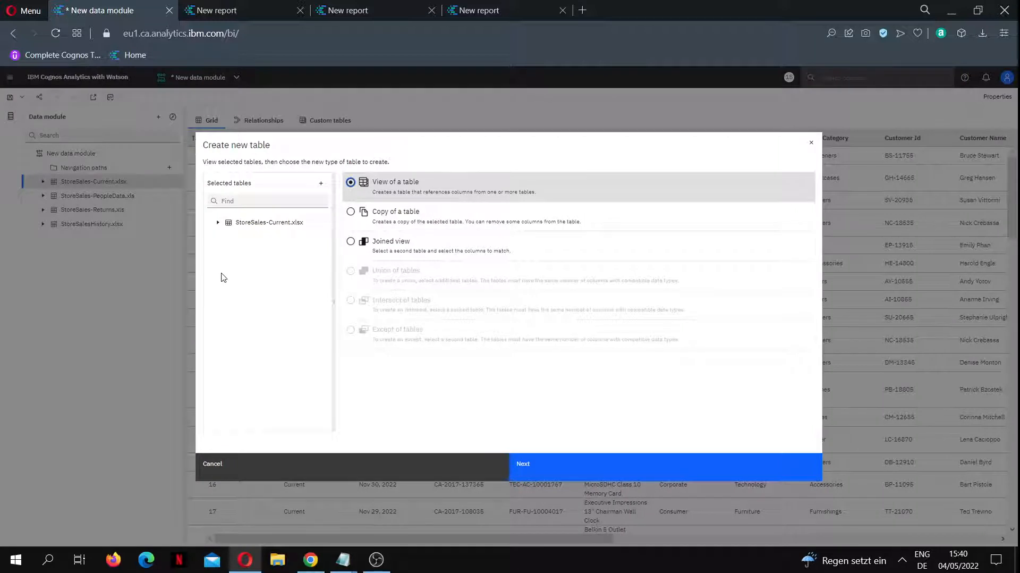
left_click(321, 183)
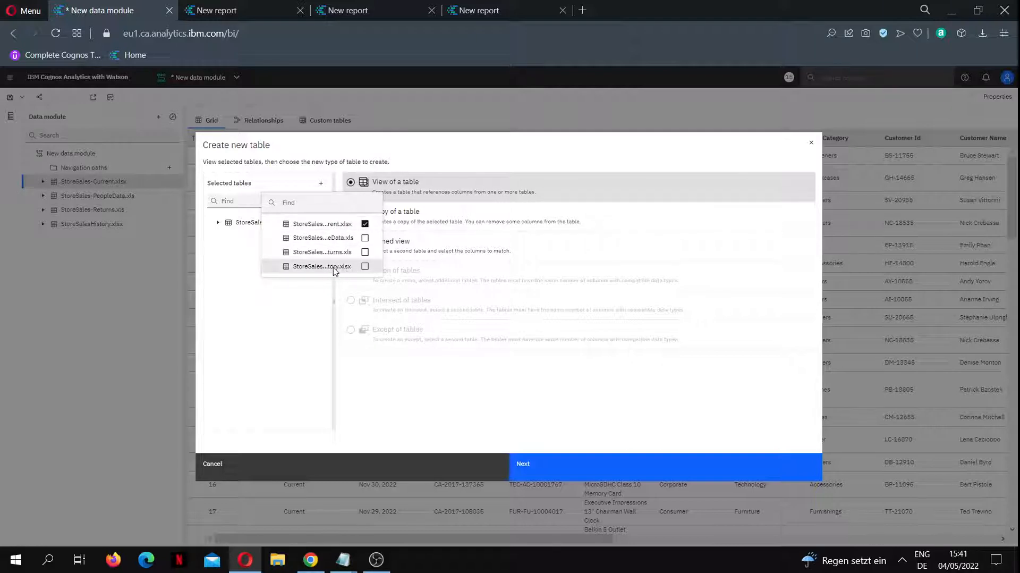
left_click(366, 266)
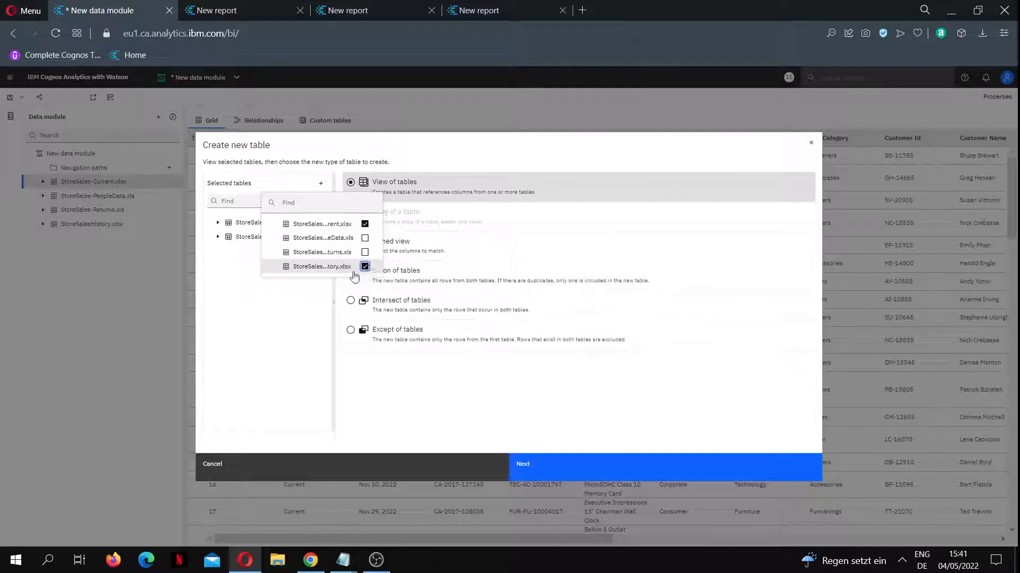
left_click(449, 281)
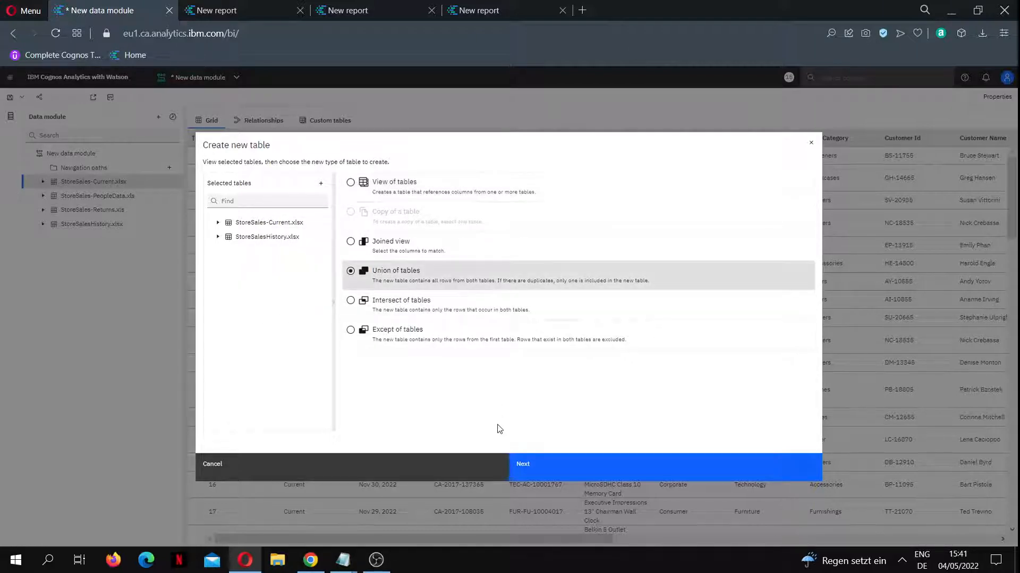
left_click(522, 463)
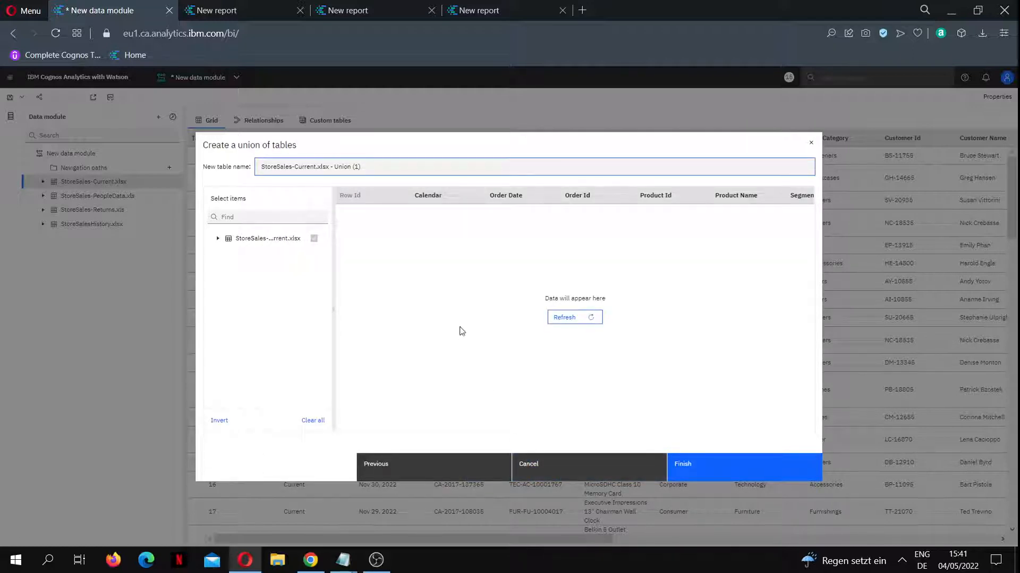
Step: Refresh the union's data preview, name the table StoreSales-Current.xlsx - Union and create it
left_click(563, 317)
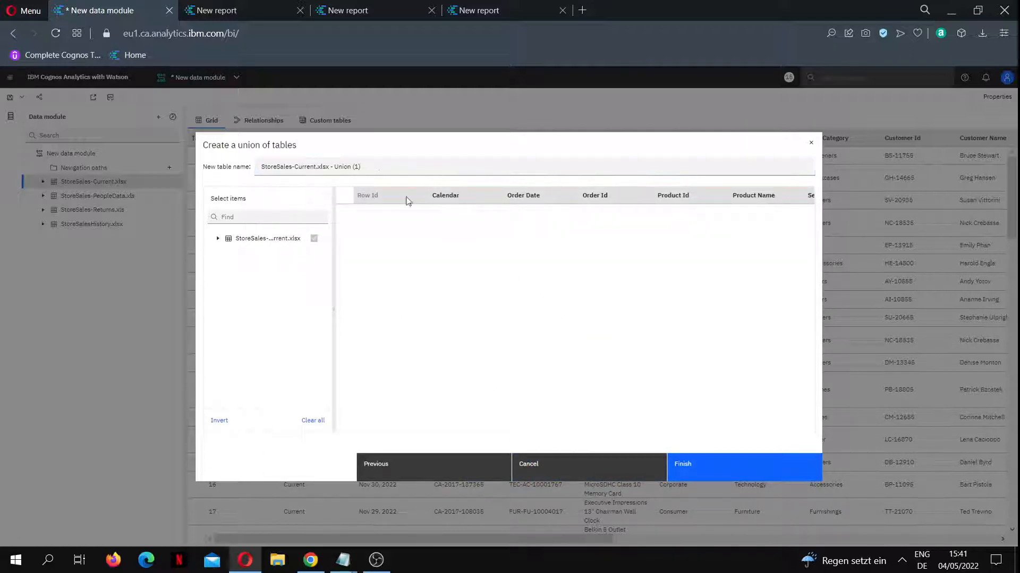
left_click_drag(384, 166, 335, 168)
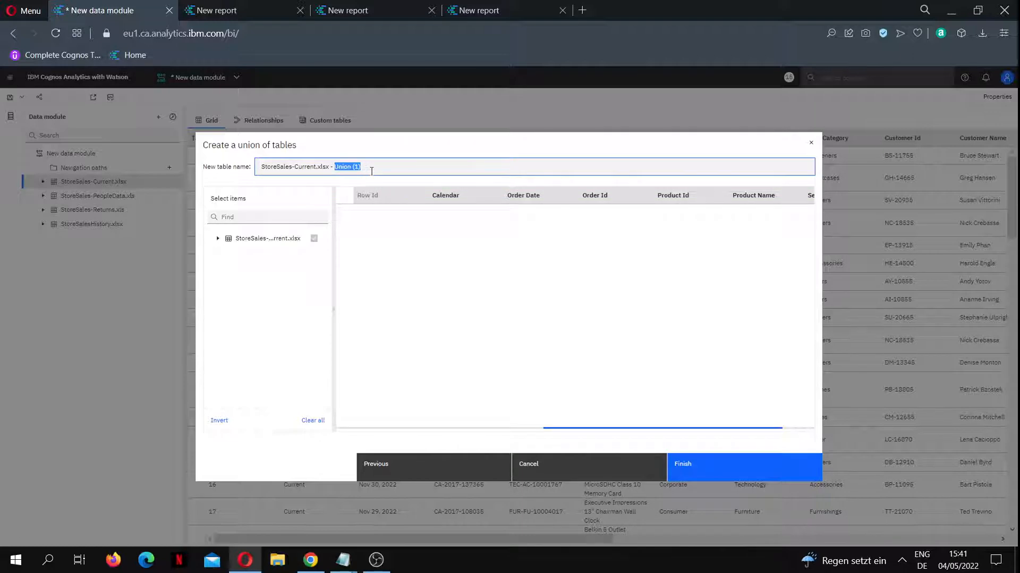
left_click(371, 169)
key("BackSpace")
key("BackSpace")
key("BackSpace")
key("BackSpace")
left_click(785, 479)
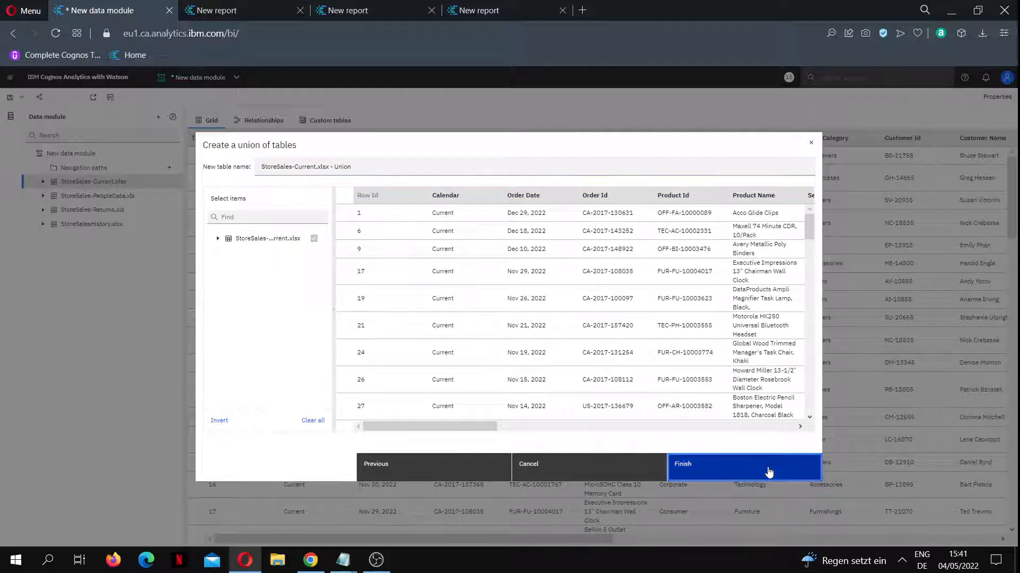
Step: Review the new union table's rows in the data grid and return to its custom table diagram
left_click(144, 181)
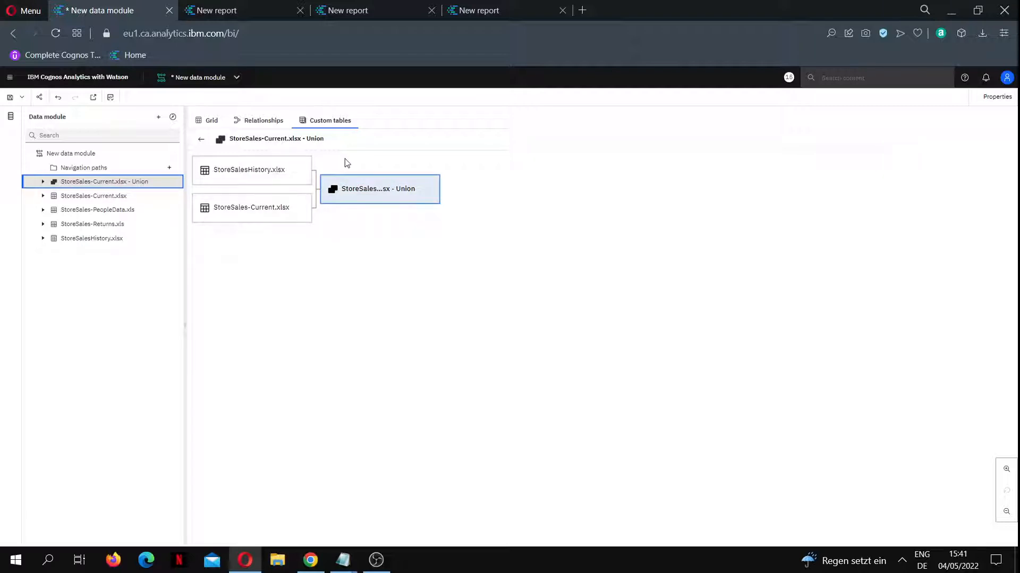
left_click(212, 121)
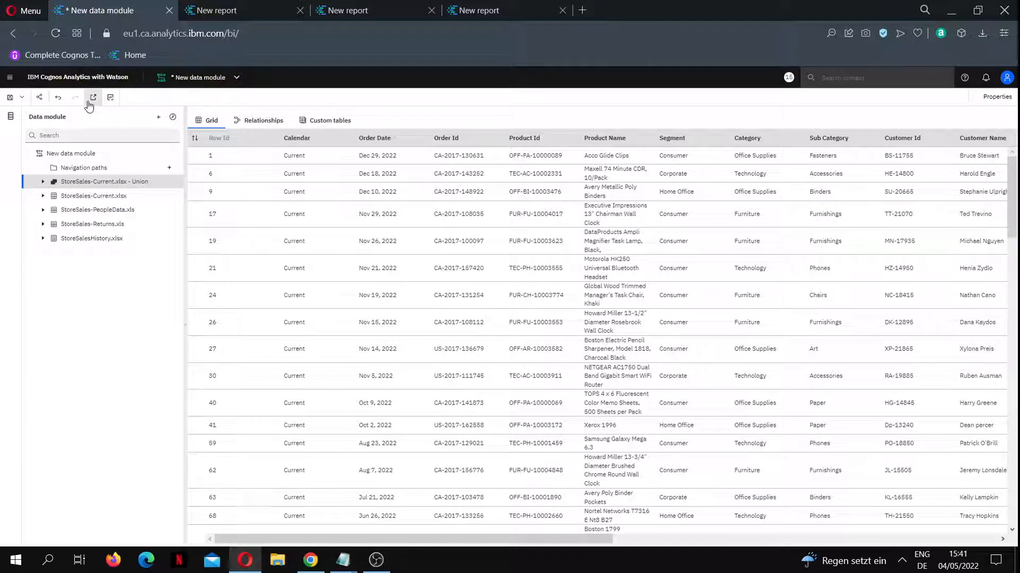
left_click(330, 121)
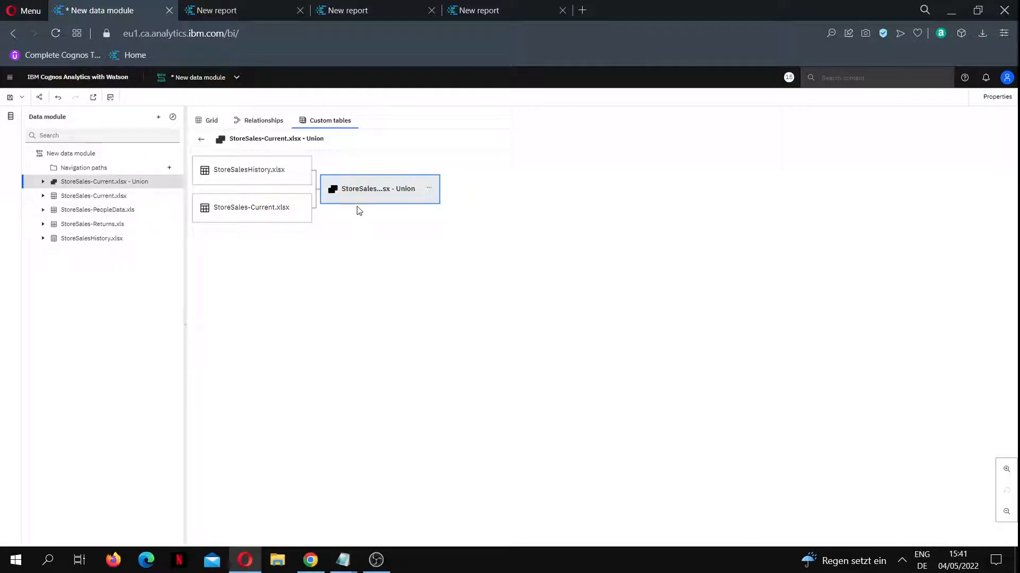
Step: Start a joined view that combines the StoreSales-Current.xlsx - Union table with StoreSales-Returns.xls
left_click(174, 183)
left_click(173, 181)
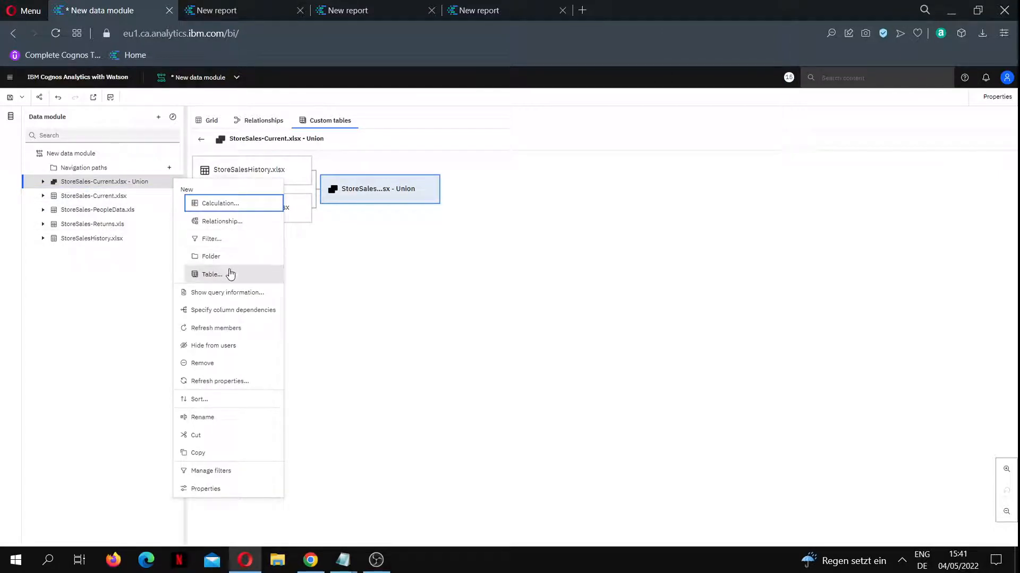
left_click(213, 274)
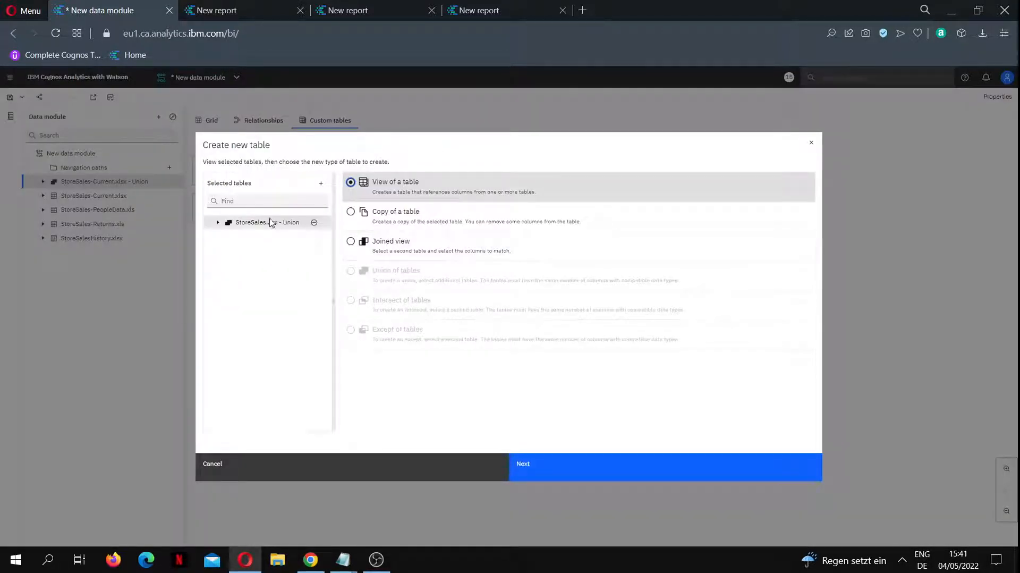
left_click(321, 182)
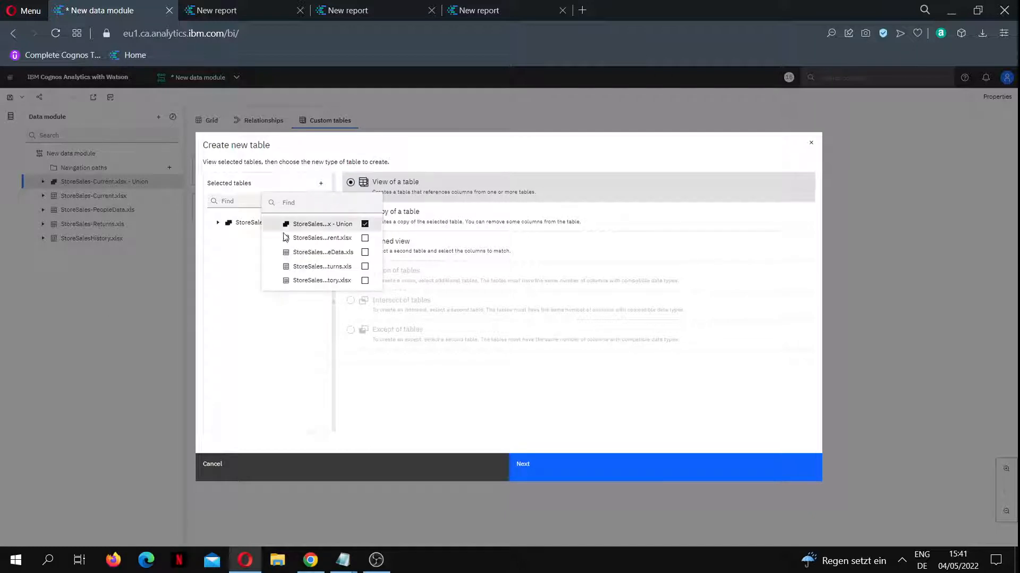
left_click(365, 267)
left_click(420, 261)
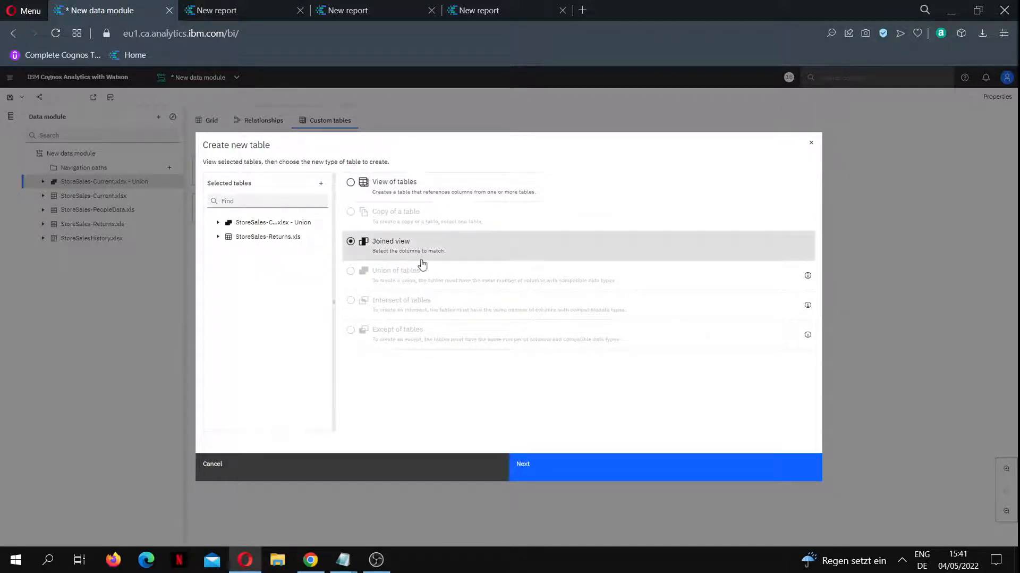
left_click(556, 477)
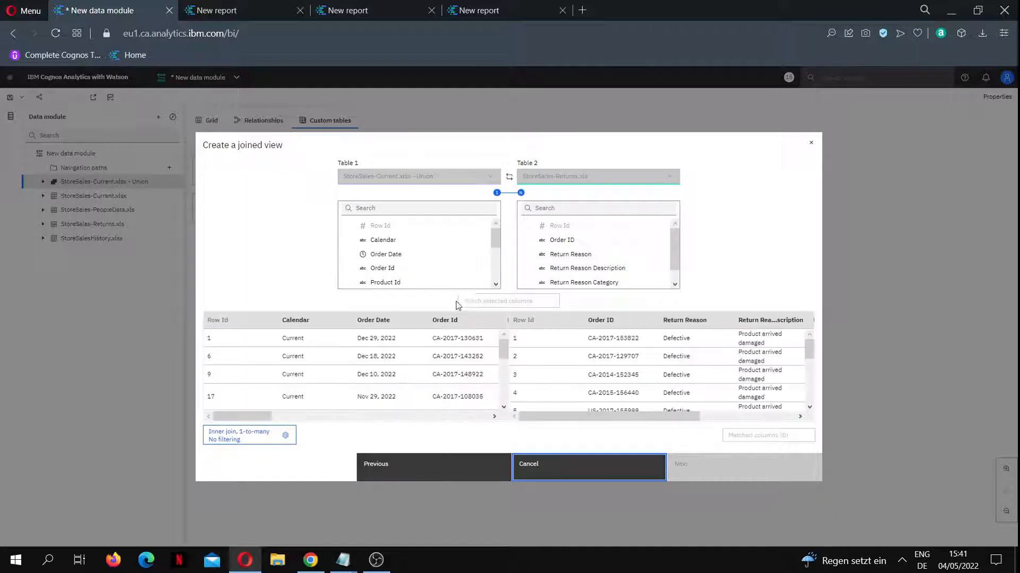
Step: Match the union table's Order Id column with the returns table's Order ID column and refresh the joined data preview
mouse_move(270, 414)
left_mouse_down()
mouse_move(283, 413)
mouse_move(256, 408)
left_mouse_up()
scroll(281, 370, "down", 4)
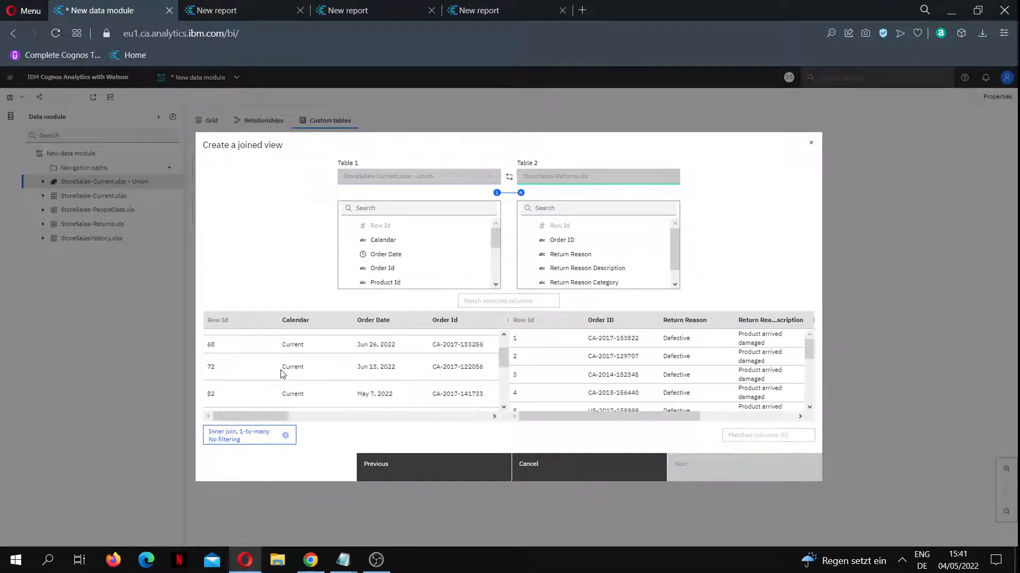
scroll(281, 373, "up", 4)
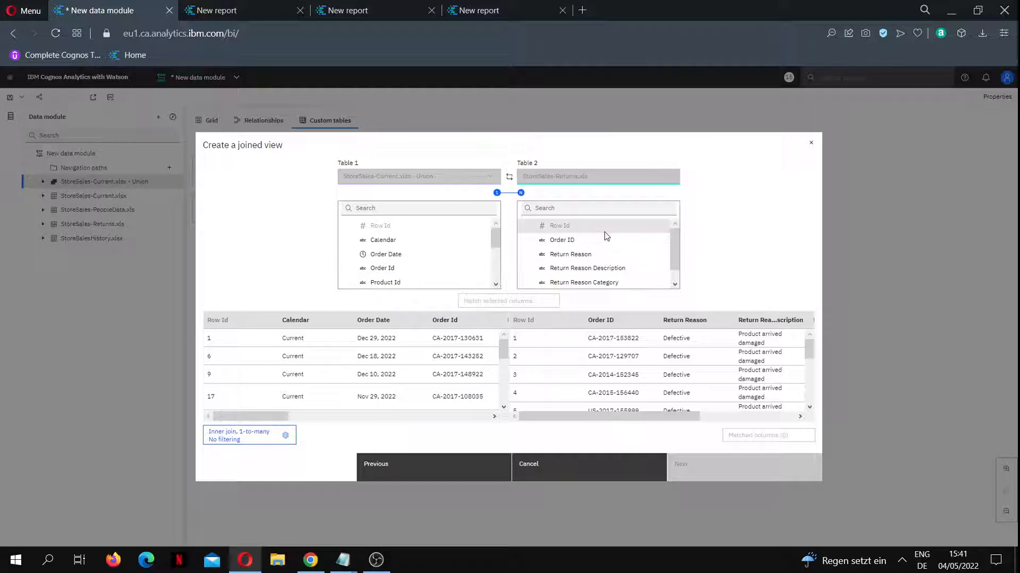
left_click(408, 270)
left_click(555, 239)
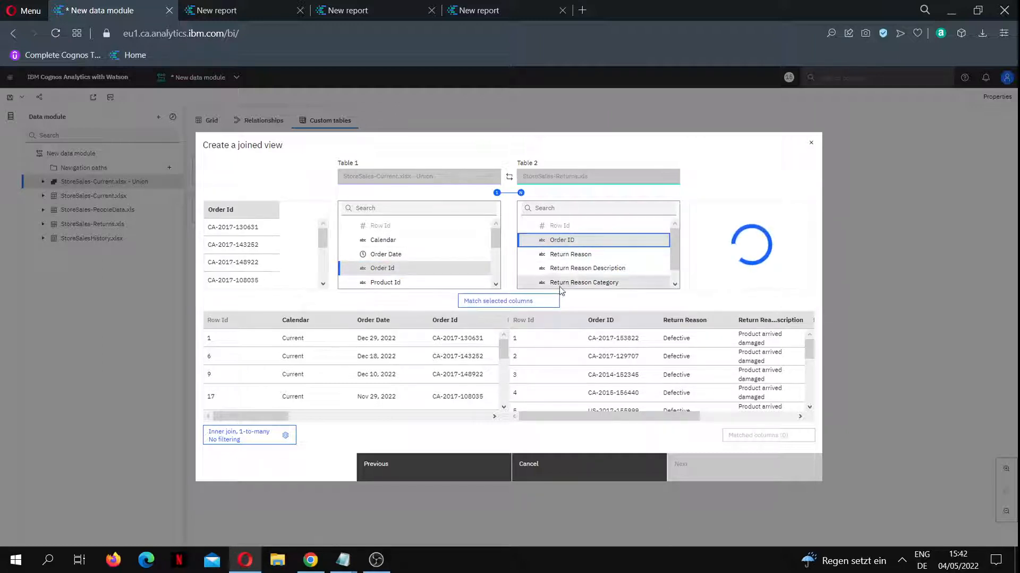
left_click(511, 302)
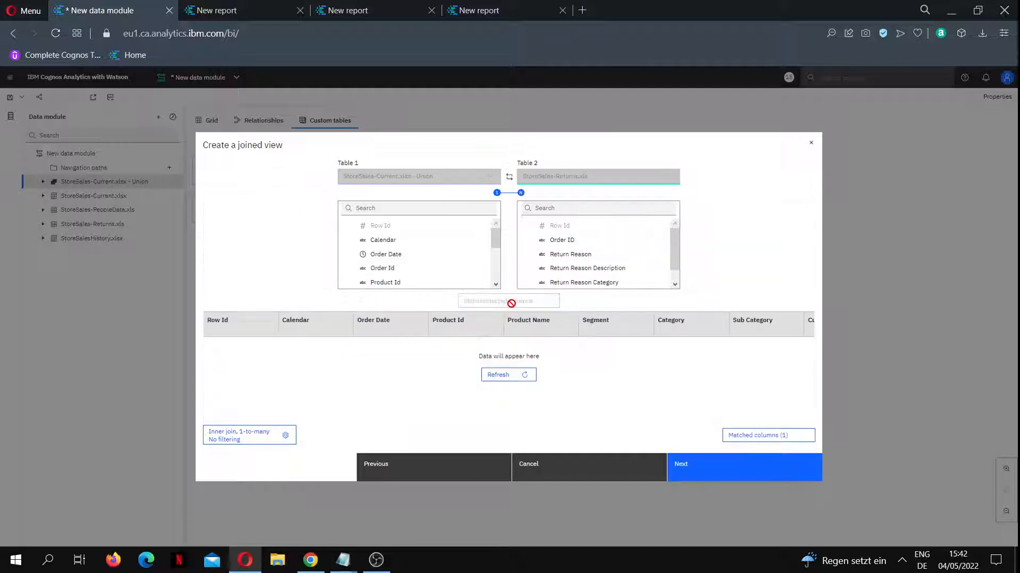
left_click(503, 374)
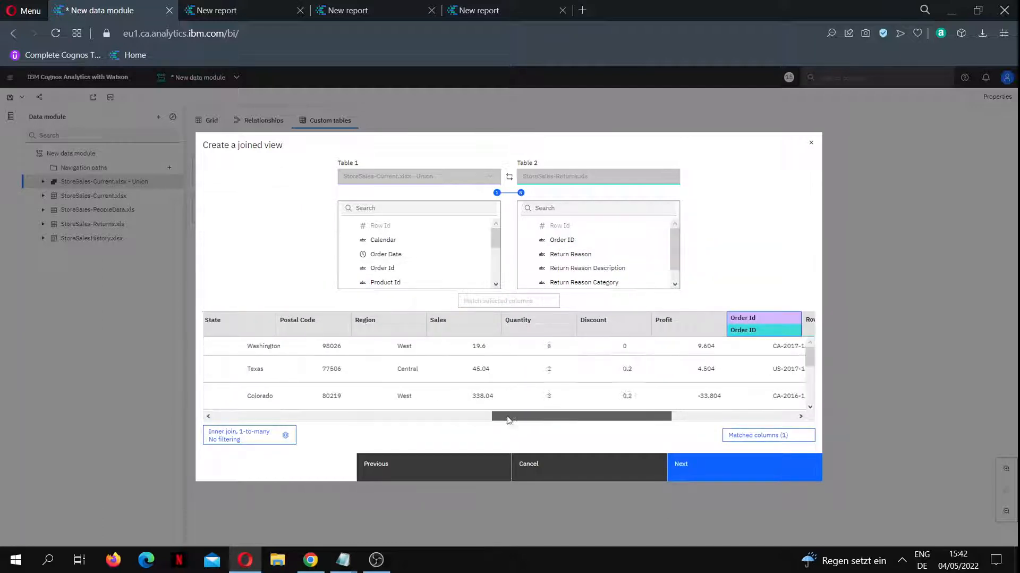
left_click_drag(507, 416, 329, 398)
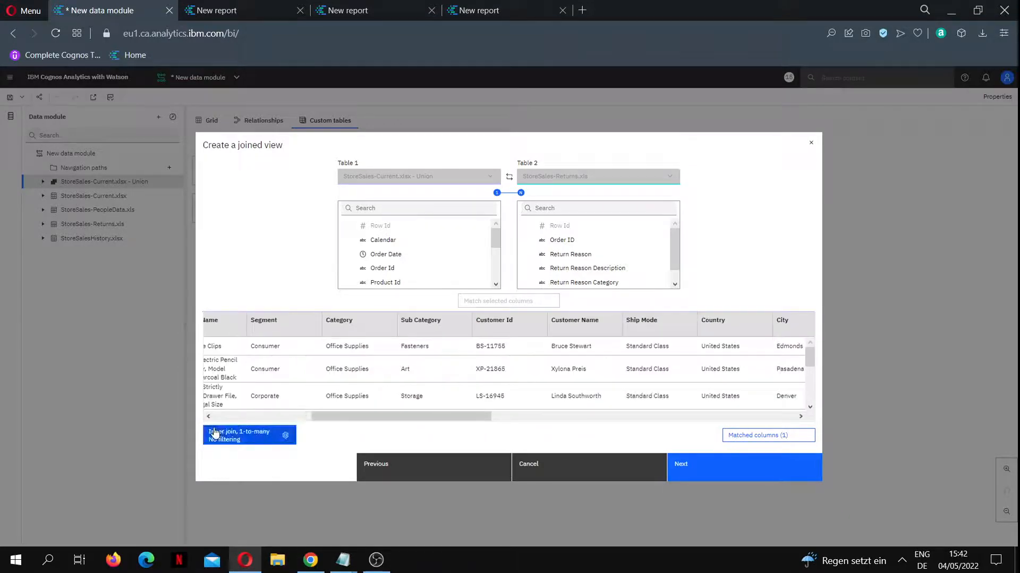
Step: Set the join's relationship type to Left outer join and refresh the data preview
left_click(215, 432)
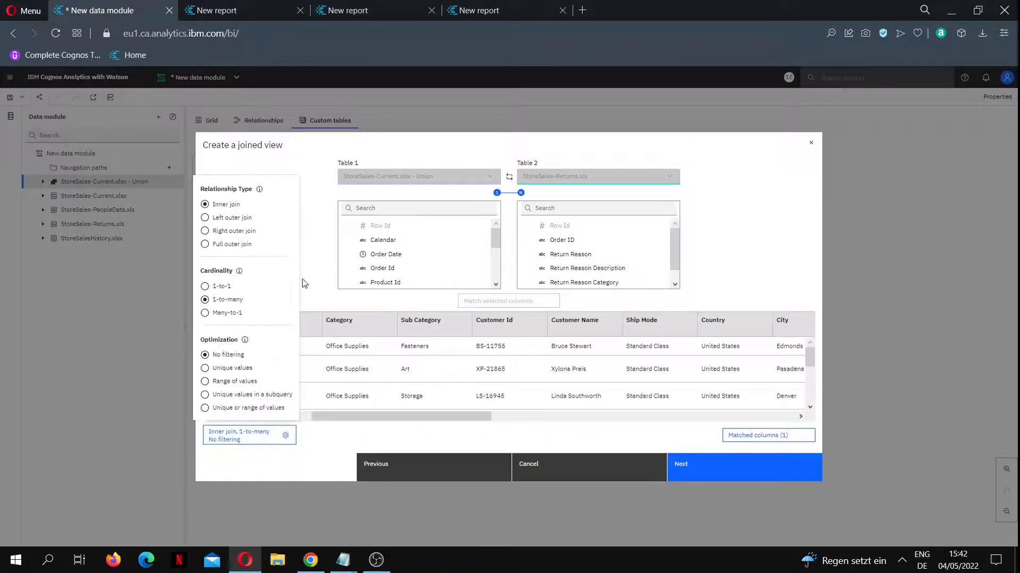
left_click(221, 217)
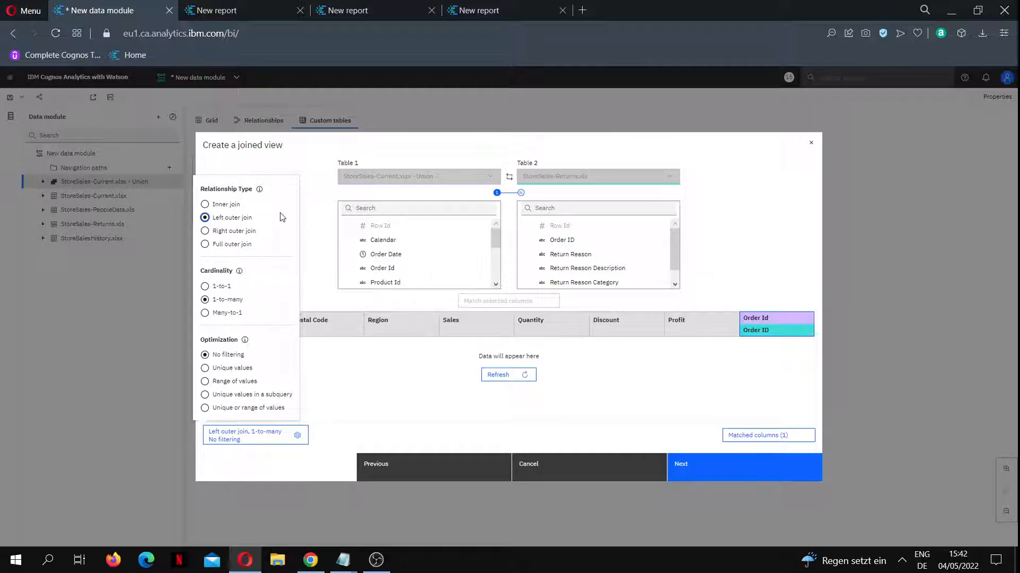
left_click(494, 369)
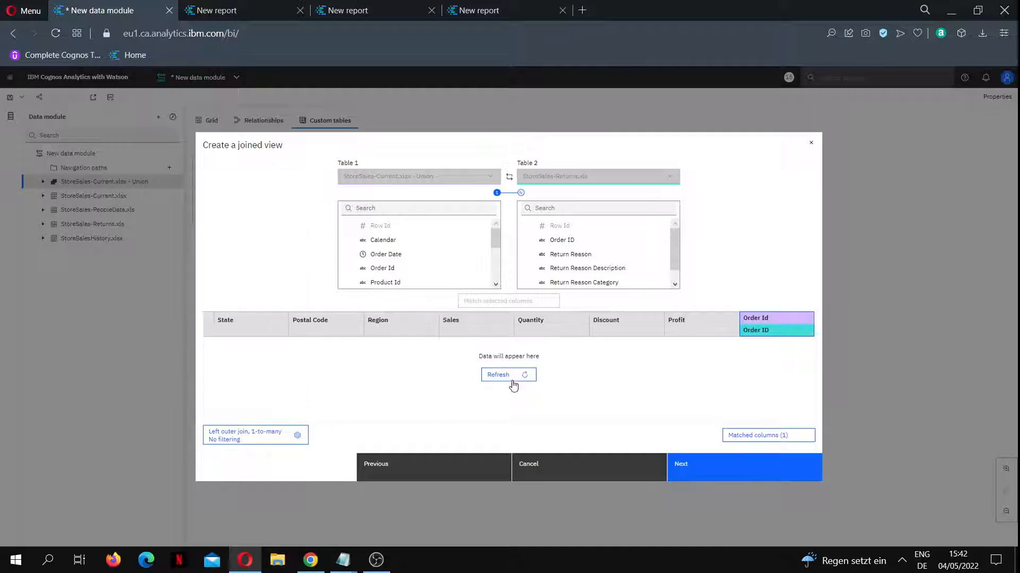
left_click(509, 375)
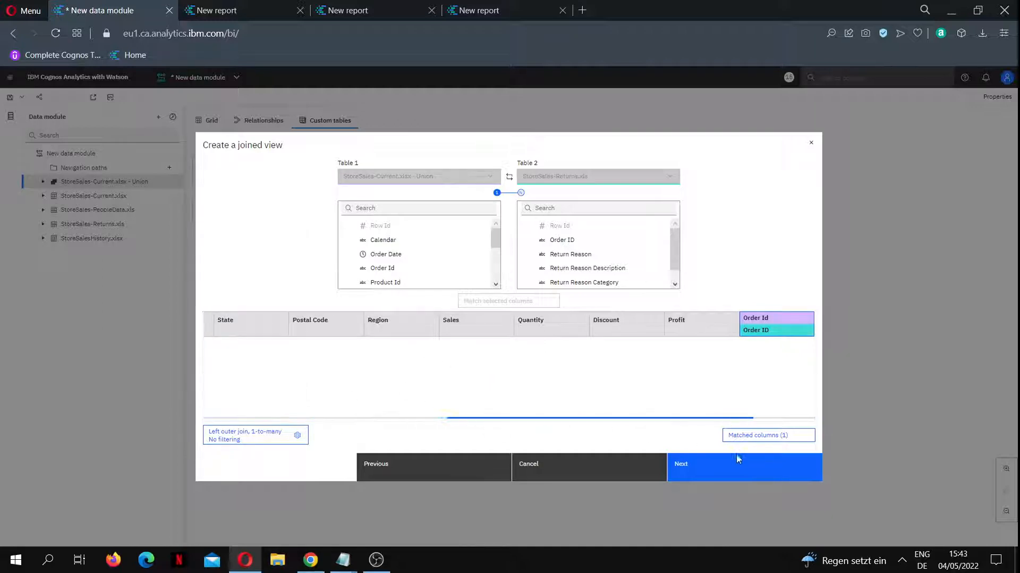
Step: Continue to the item selection, refresh its preview and name the new table StoreSales-Current.xlsx - Join (1)
left_click(738, 472)
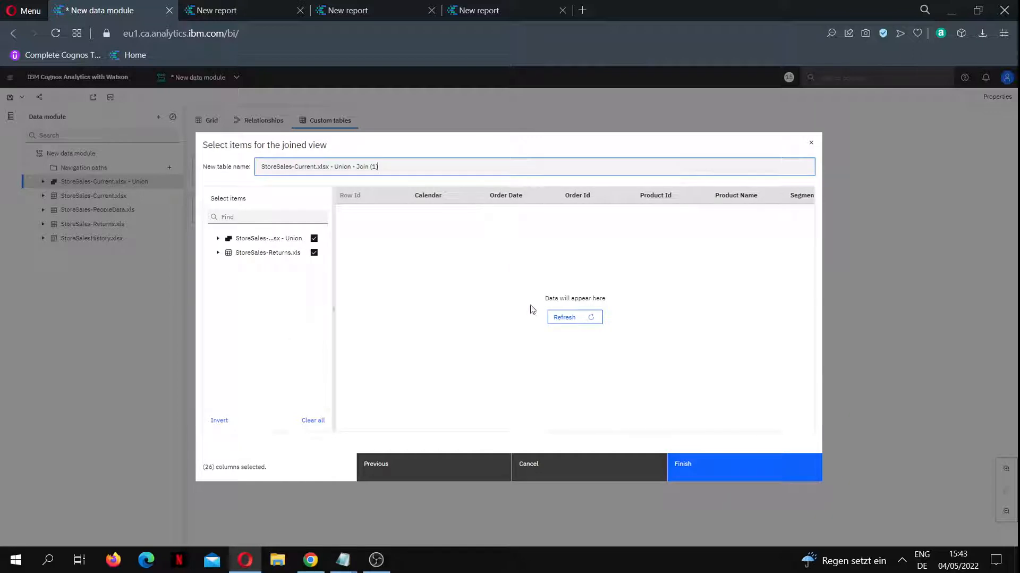
left_click(575, 317)
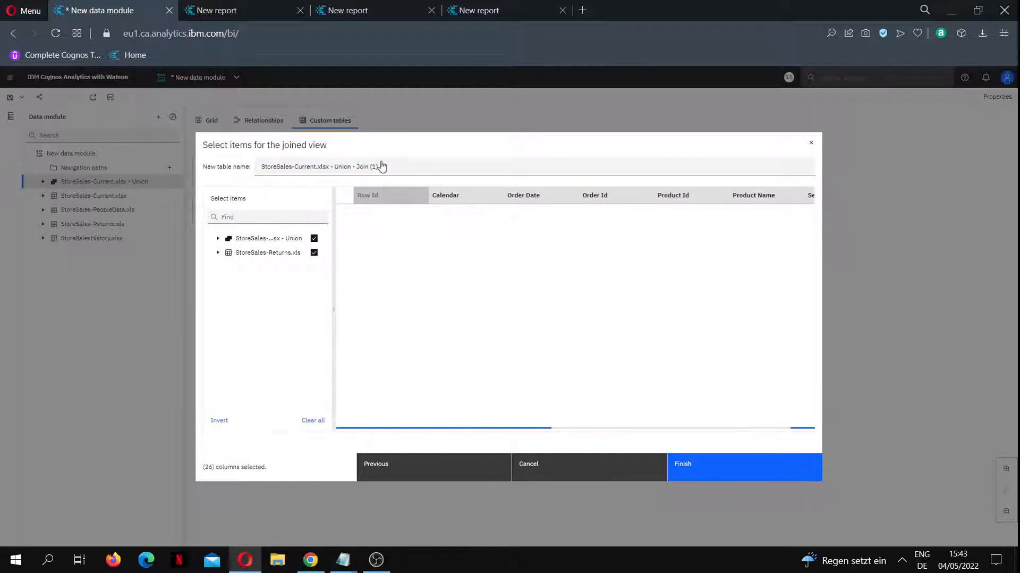
left_click_drag(379, 166, 348, 168)
double_click(351, 171)
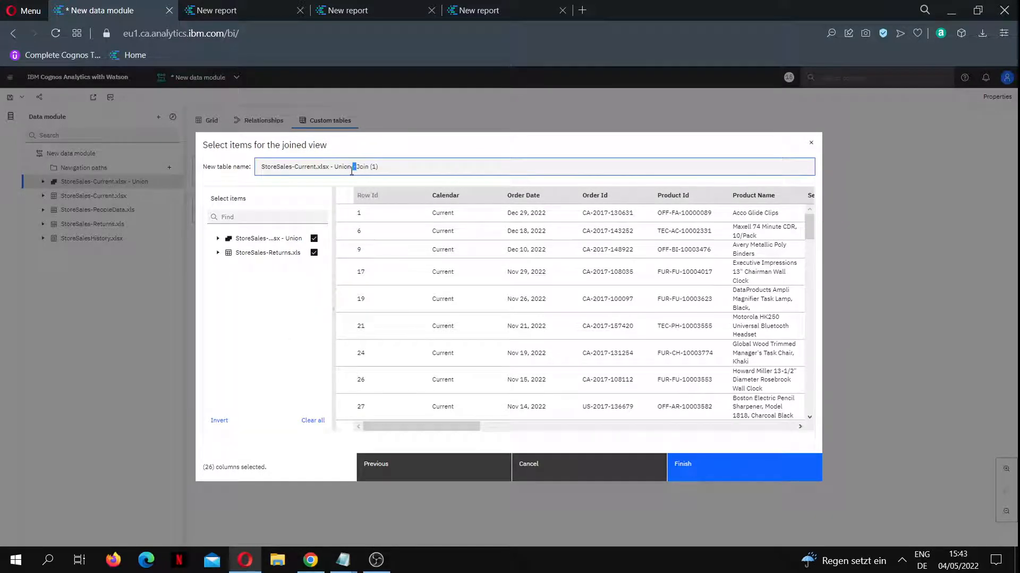
key("BackSpace")
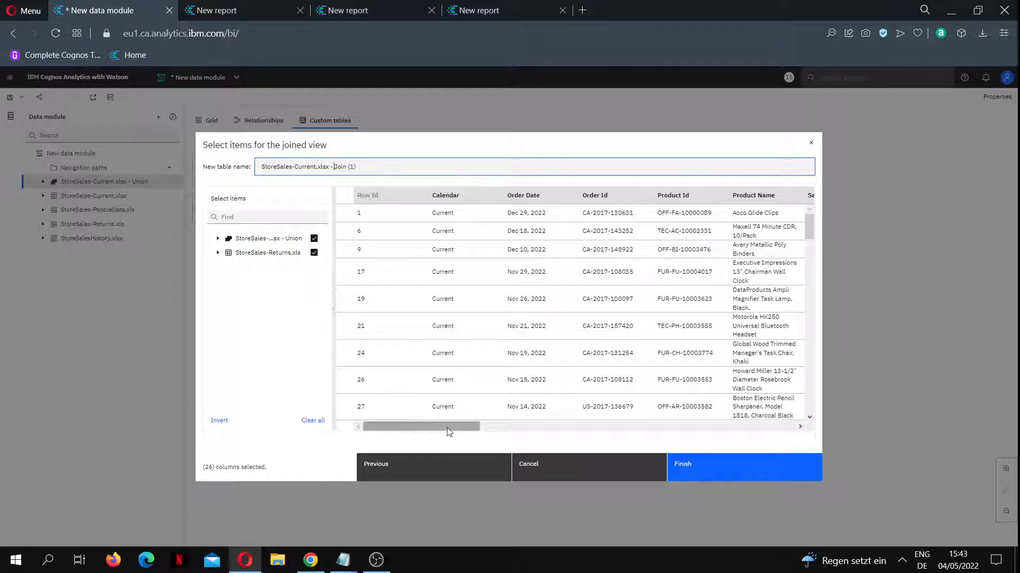
Step: Examine the Return Reason, description, category and flag columns in the joined preview for returned and non-returned orders
left_click_drag(449, 426, 703, 425)
left_click_drag(626, 420, 757, 420)
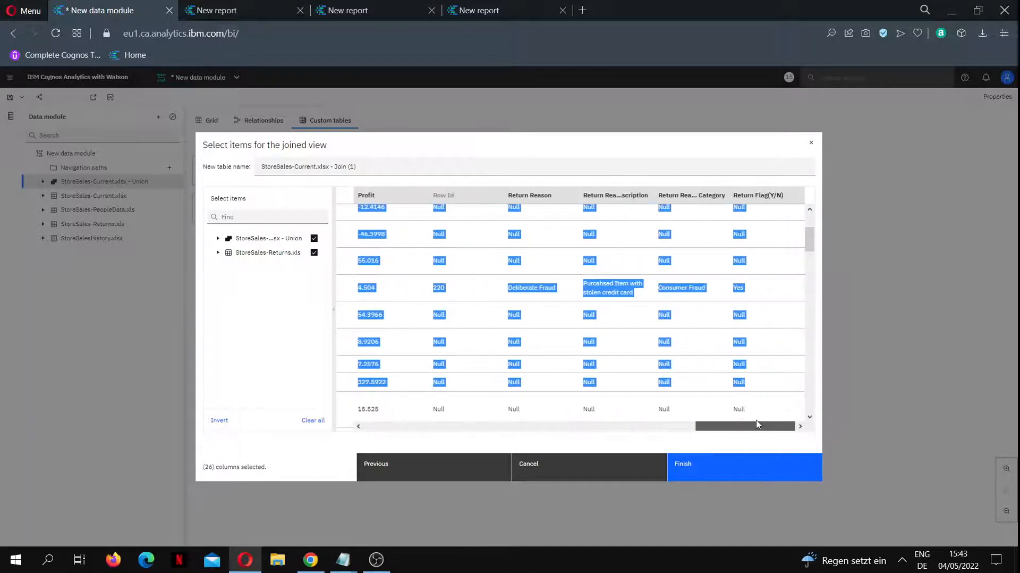
scroll(626, 341, "up", 3)
left_click(637, 345)
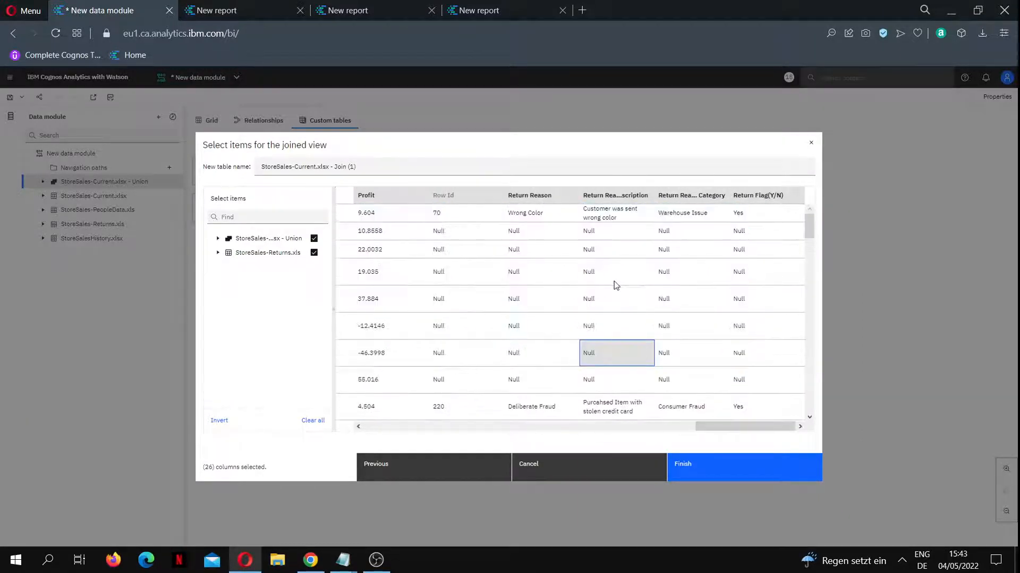
left_click(546, 237)
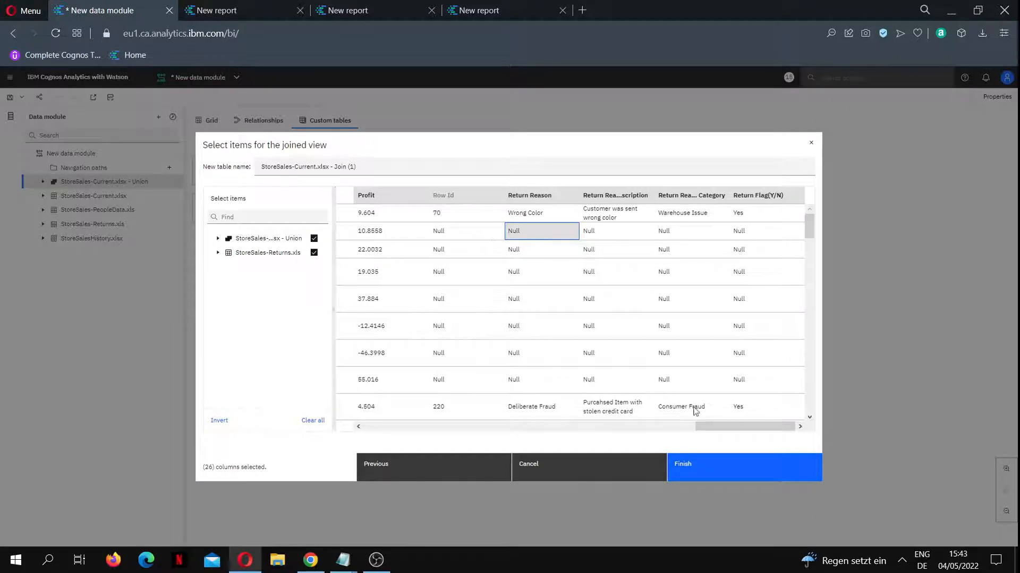
left_click_drag(697, 425, 295, 404)
left_click_drag(398, 402, 805, 403)
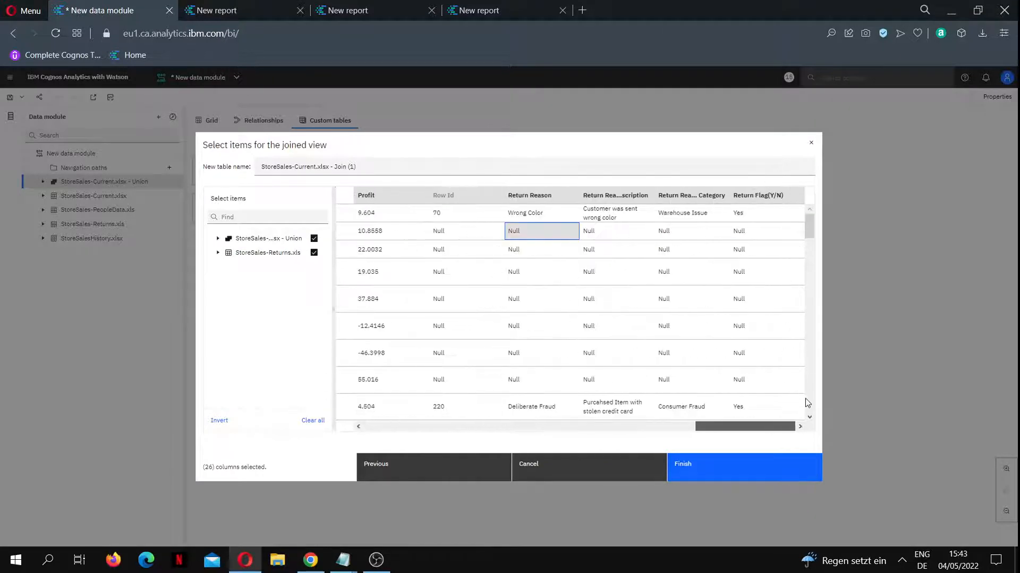
left_click(526, 213)
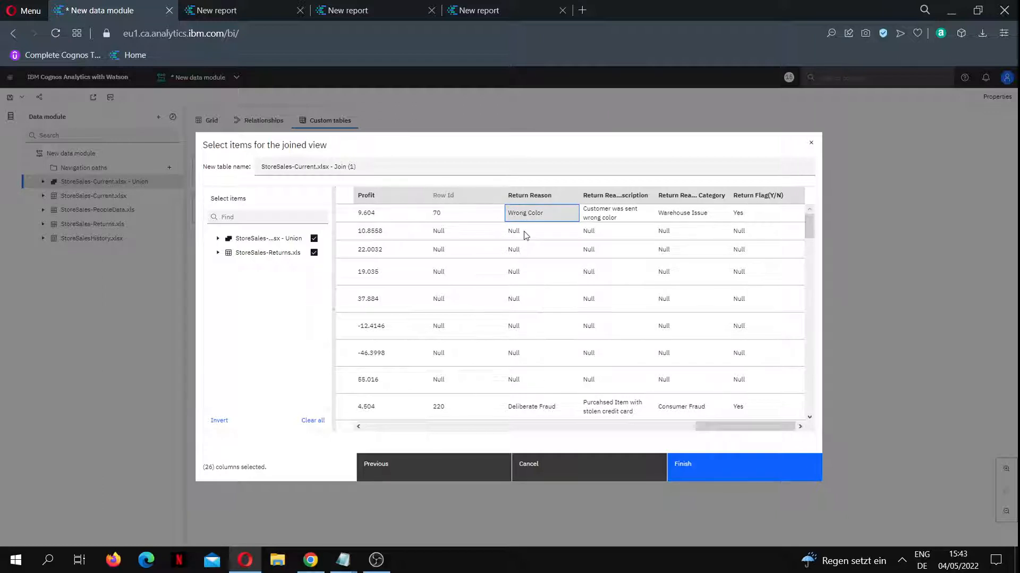
left_click(526, 232)
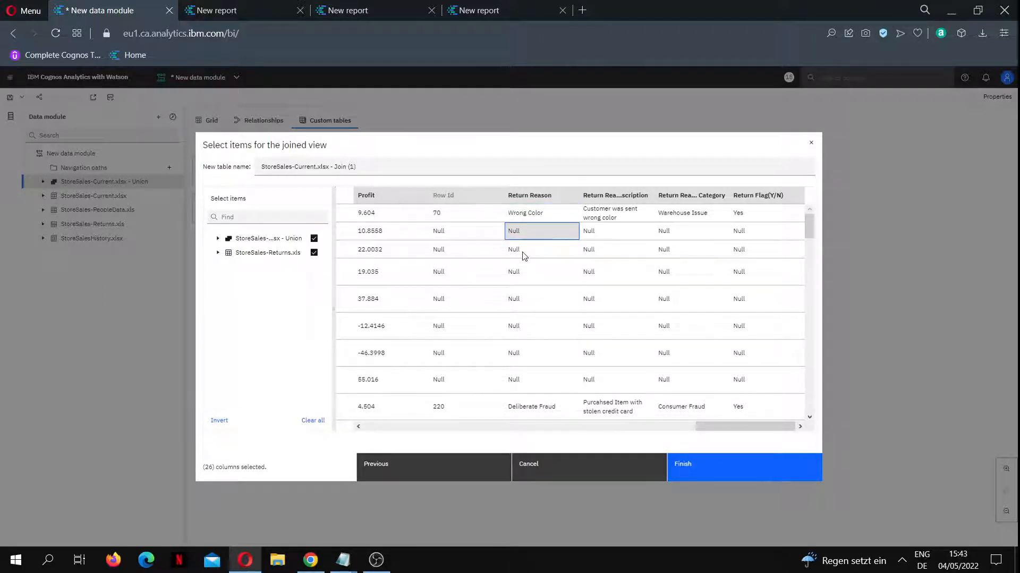
left_click(526, 254)
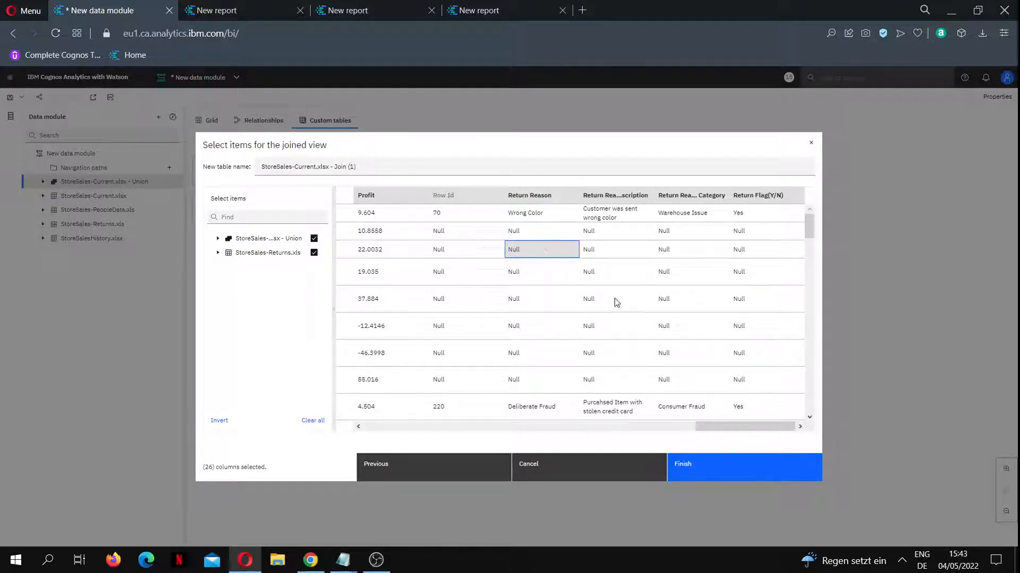
Step: Create the joined table and start another joined view that combines it with StoreSales-PeopleData.xls
left_click(712, 474)
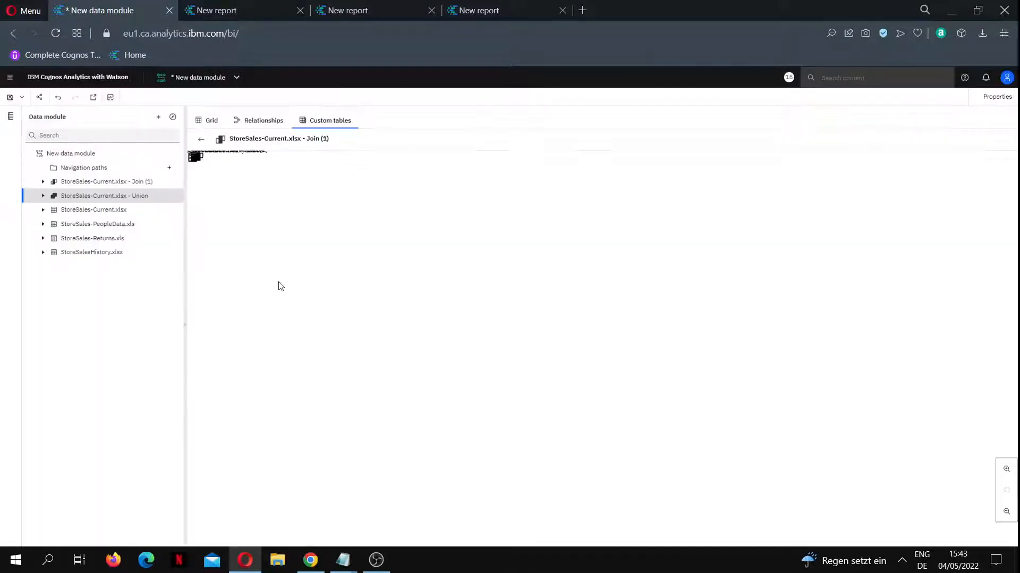
left_click(139, 182)
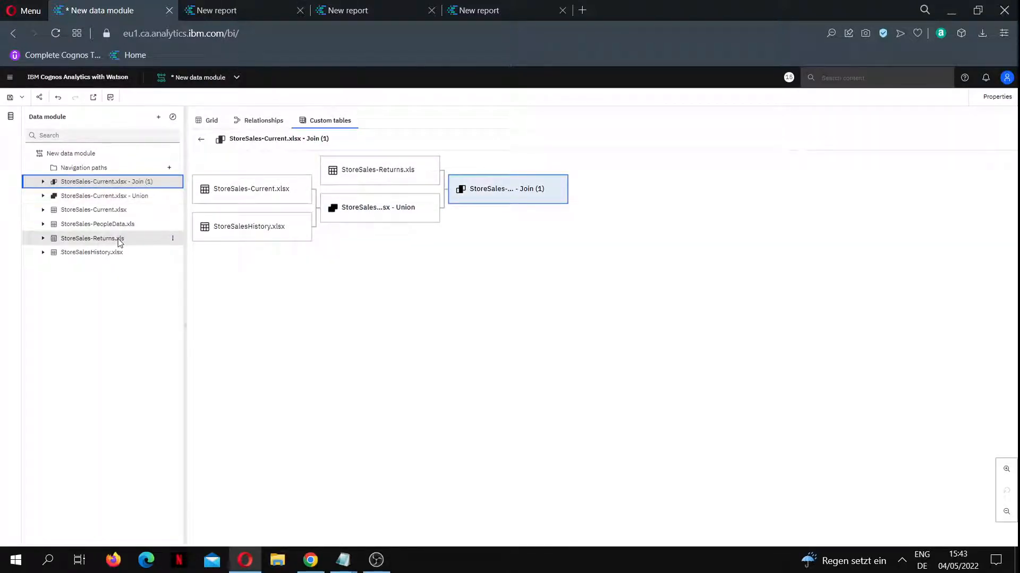
left_click(172, 181)
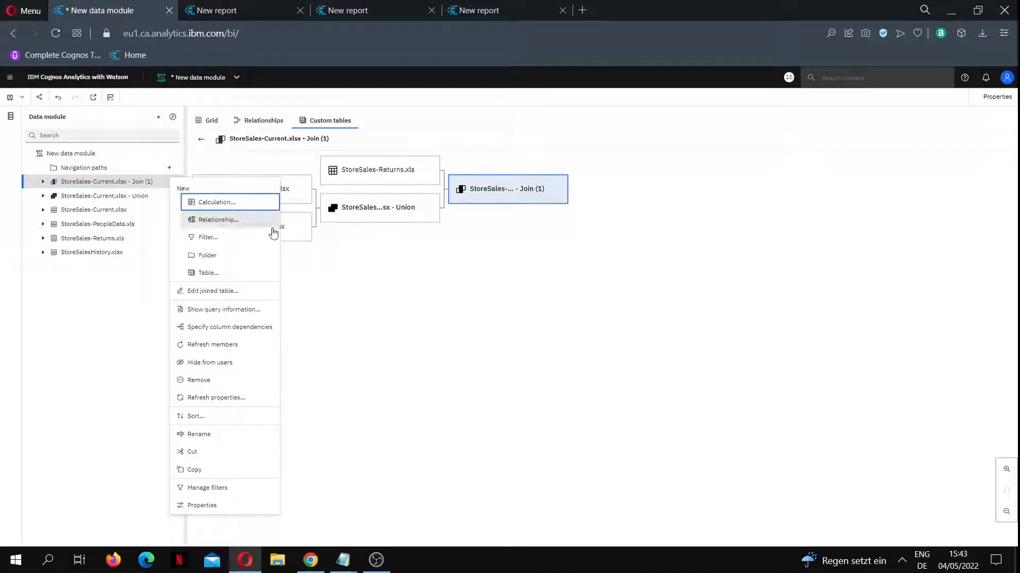
left_click(242, 273)
left_click(351, 240)
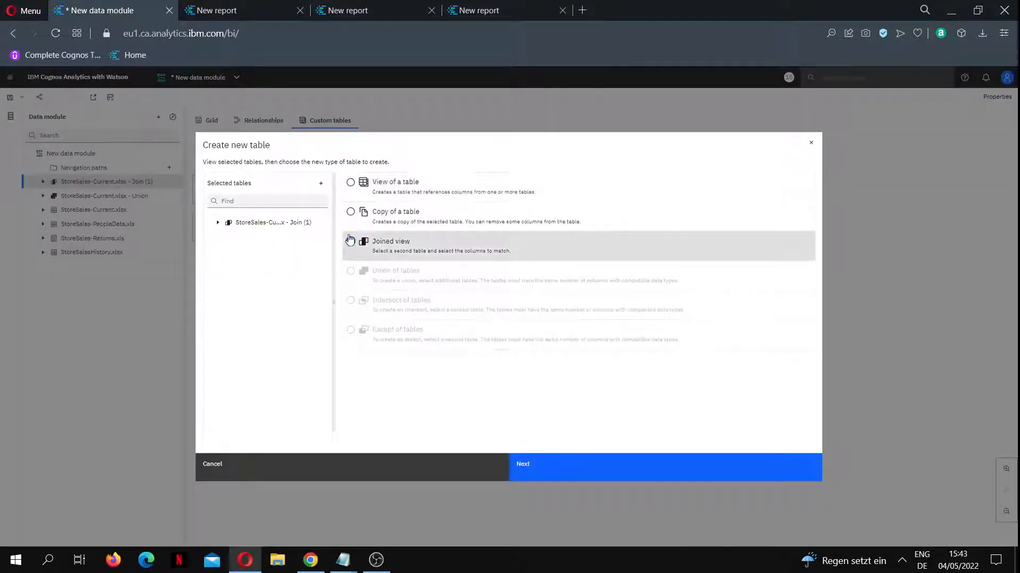
left_click(321, 183)
left_click(364, 265)
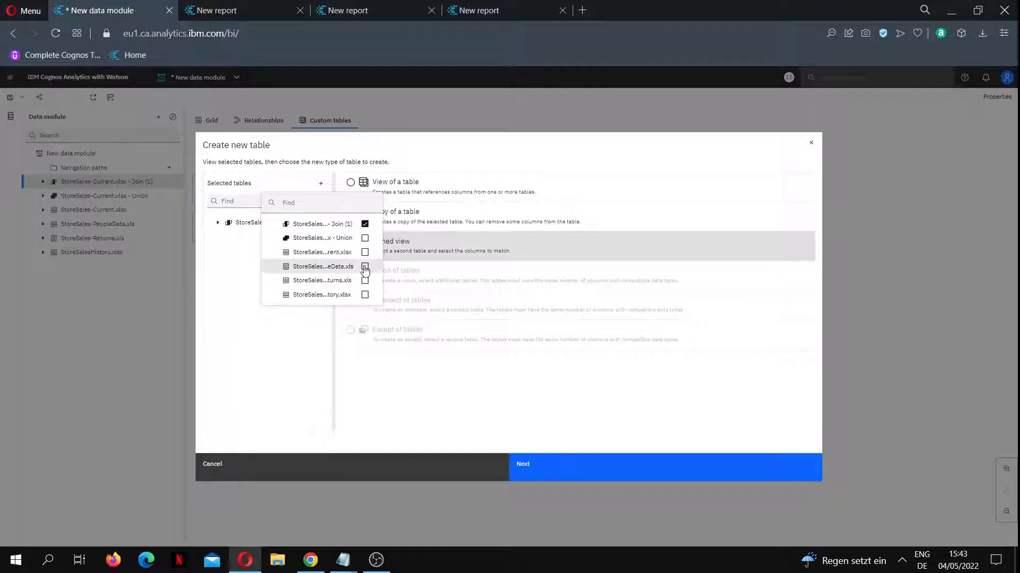
left_click(551, 472)
Step: Match the Region column of StoreSales-Current.xlsx - Join (1) with the Region column of StoreSales-PeopleData.xls
left_click(559, 254)
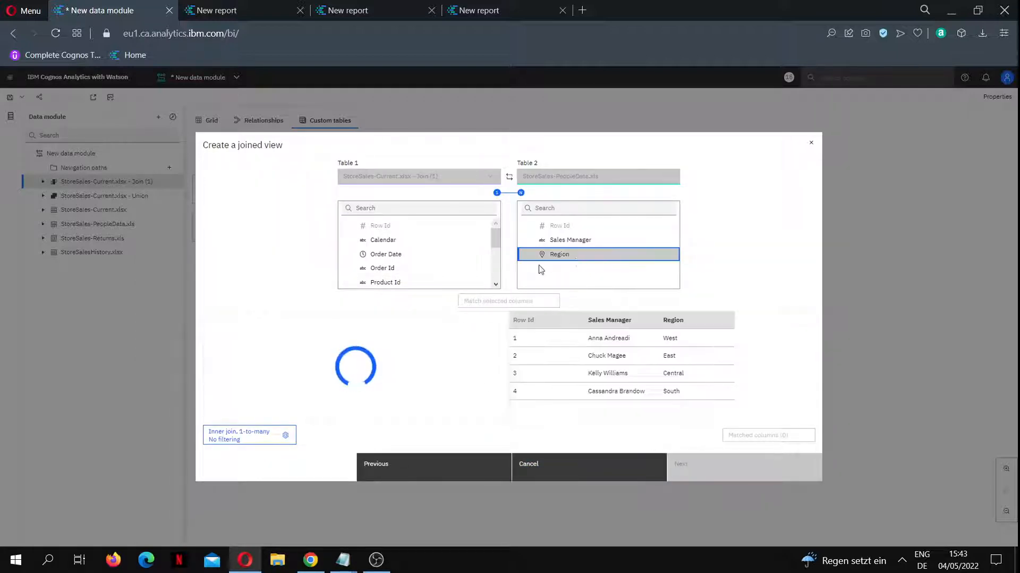
scroll(416, 250, "down", 3)
scroll(415, 261, "down", 5)
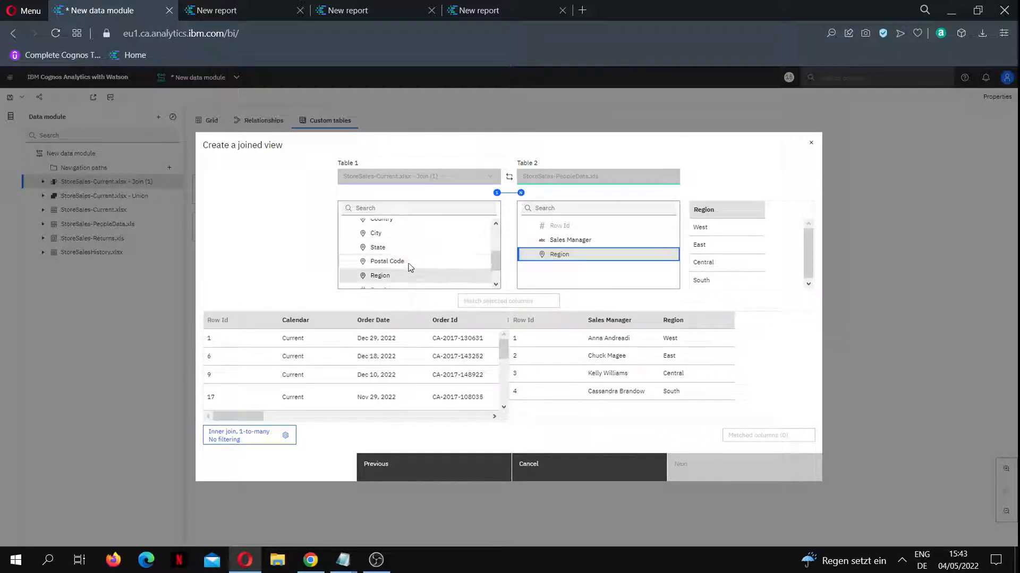
left_click(425, 230)
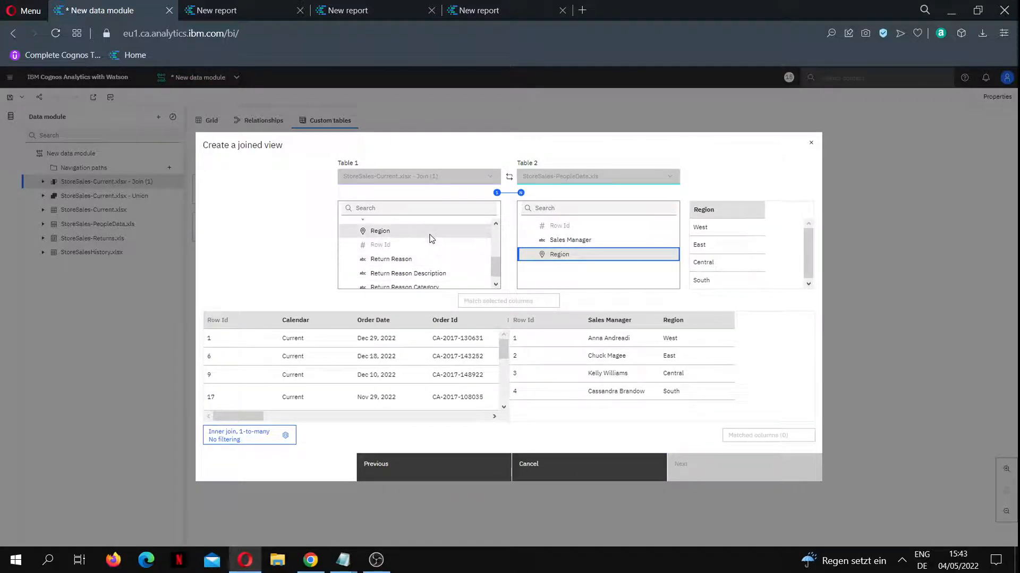
left_click(533, 298)
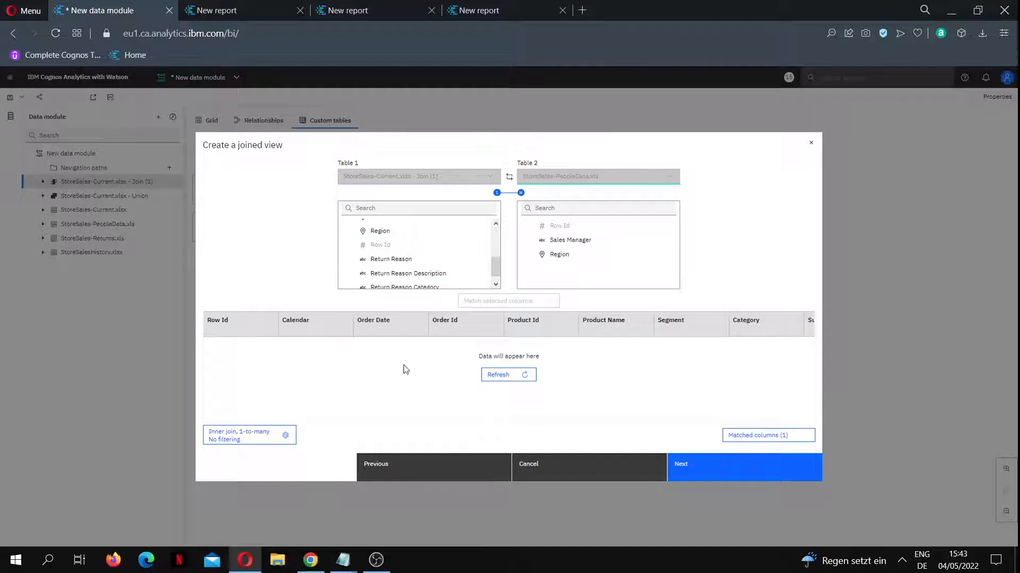
Step: Set the relationship type of the join with the people data to Left outer join
left_click(247, 435)
left_click(229, 220)
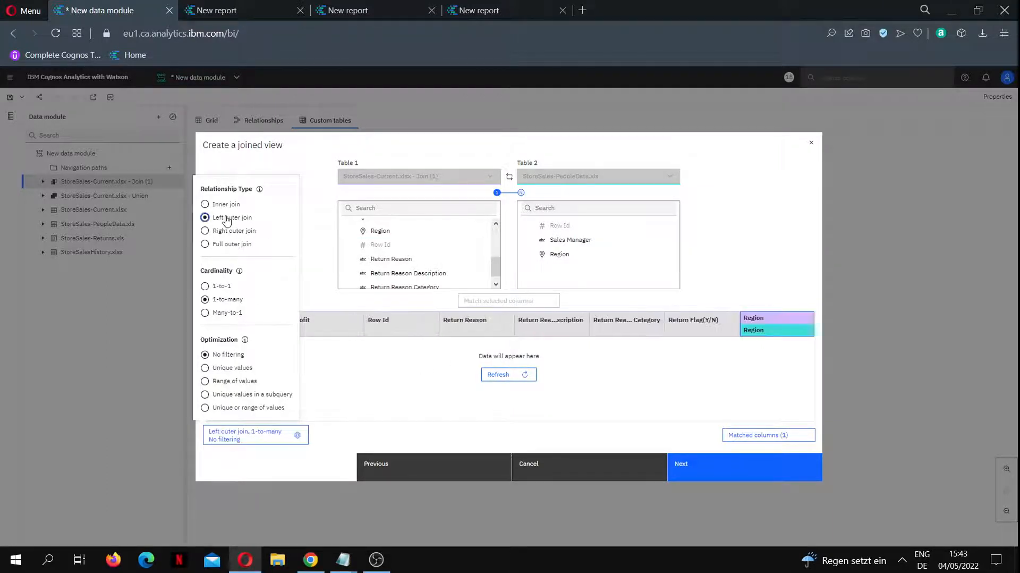
left_click(303, 277)
scroll(372, 266, "up", 5)
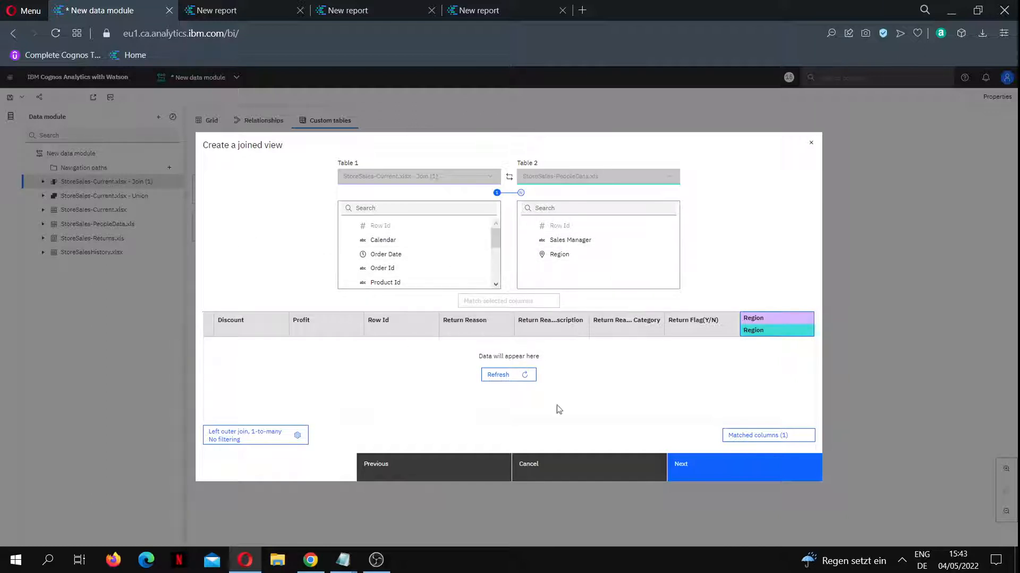
Step: Continue to the item selection, name the new table StoreSales-Main and refresh its data preview
left_click(734, 474)
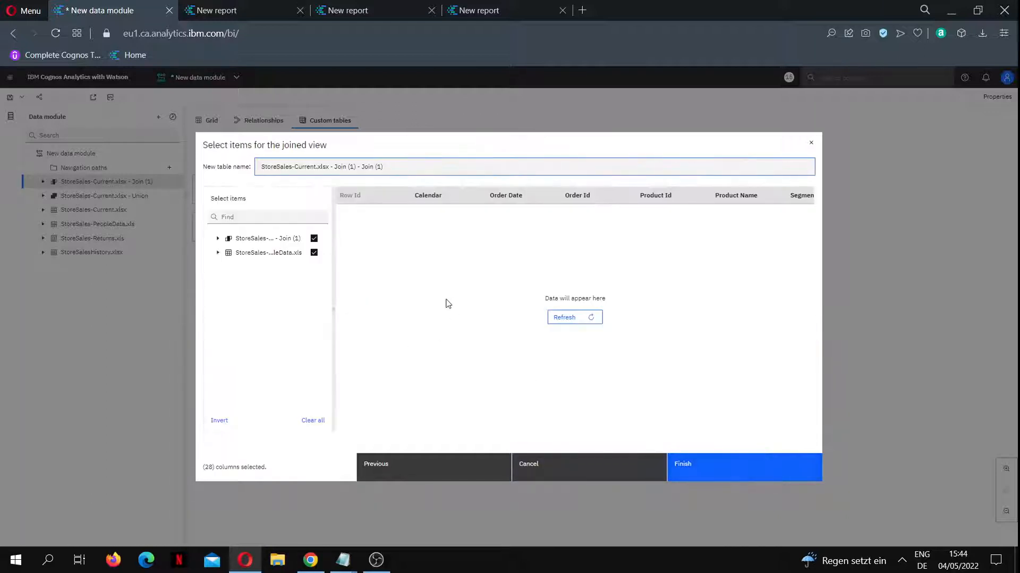
left_click_drag(383, 166, 342, 170)
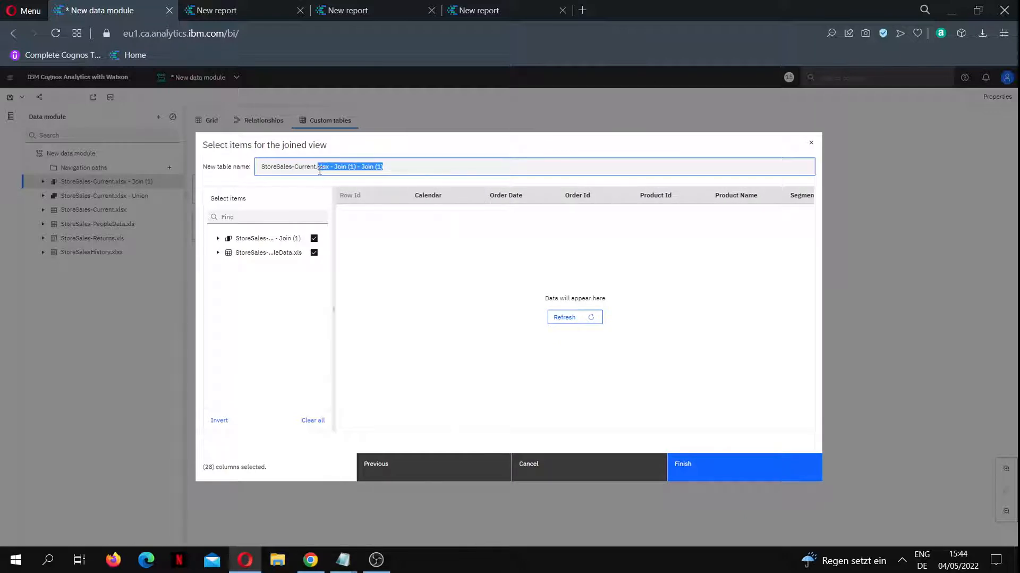
key("BackSpace")
left_click(555, 320)
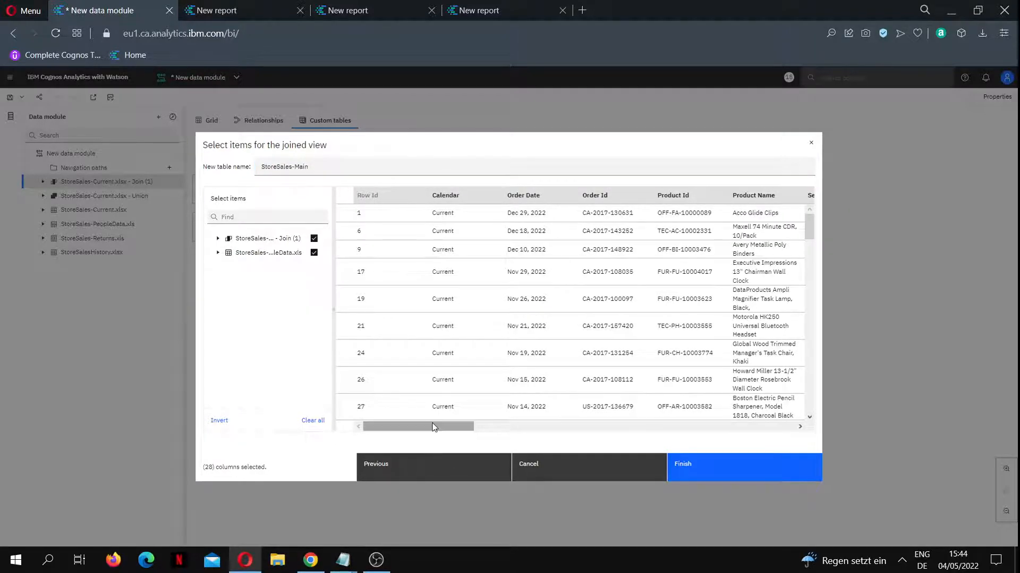
Step: Review the preview columns of the joined view, finish creating the StoreSales-Main table and select it in the data module
left_click_drag(435, 425, 880, 410)
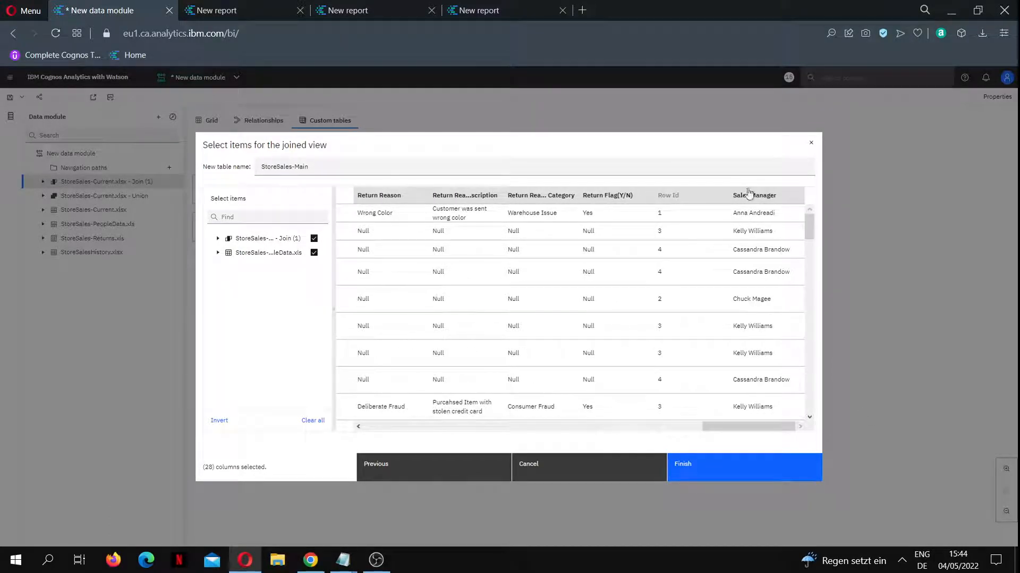
left_click_drag(740, 433, 446, 418)
left_click(489, 446)
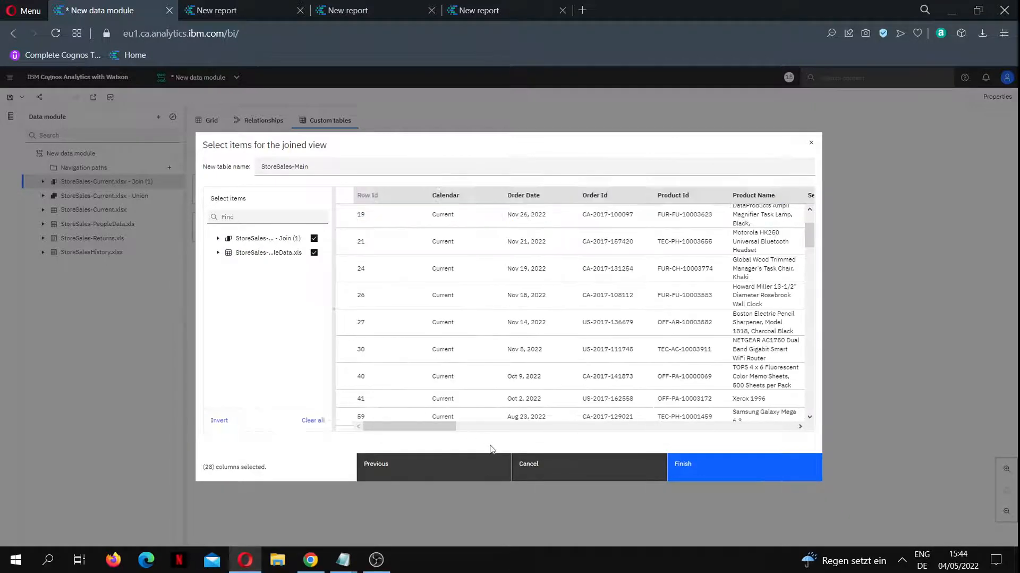
left_click(696, 470)
left_click(121, 183)
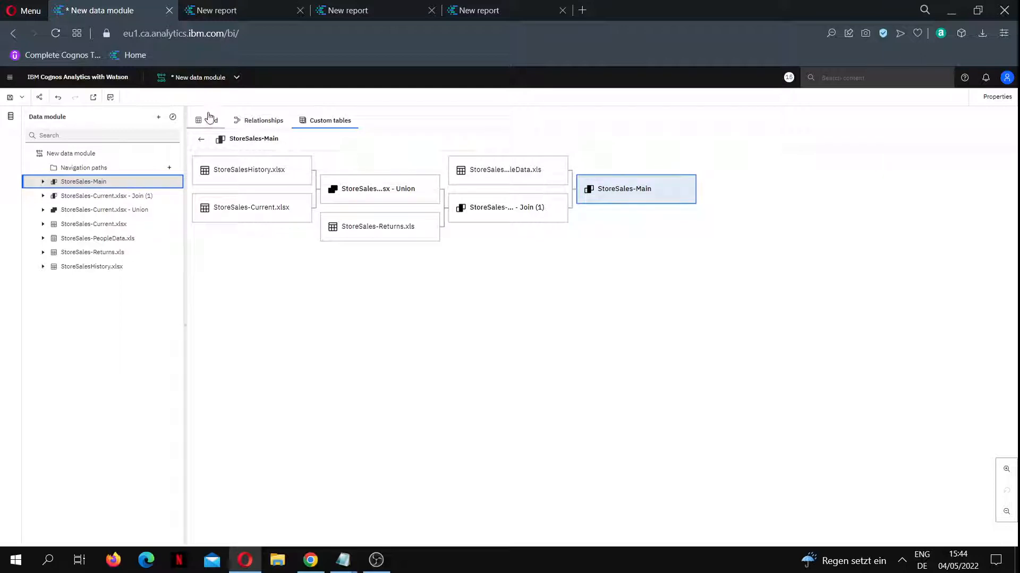
Step: Try the data module in a new report, filling the list with the StoreSales-Main columns and adding a Row number column at the front
left_click(93, 96)
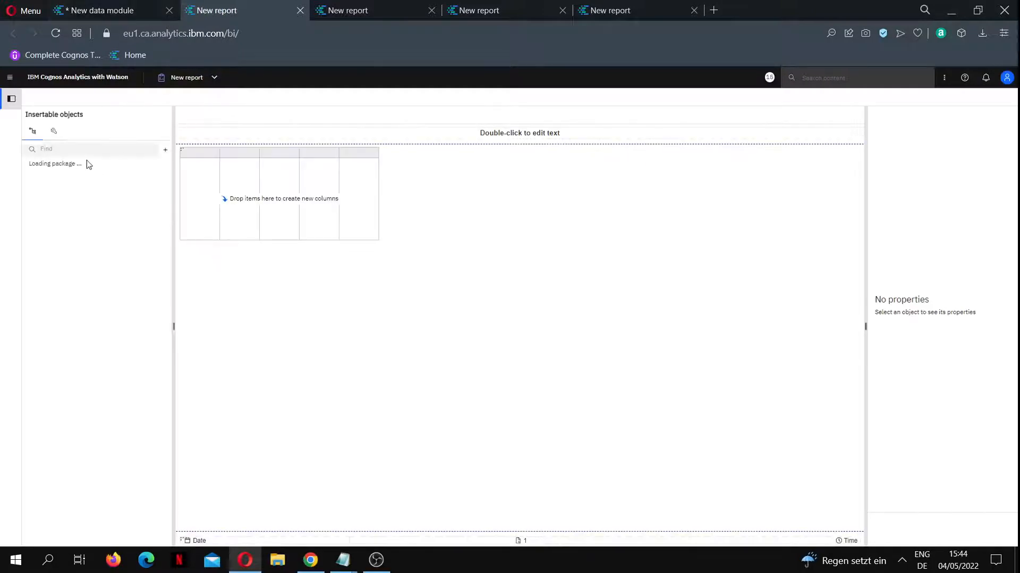
left_click_drag(73, 171, 185, 180)
left_click(76, 130)
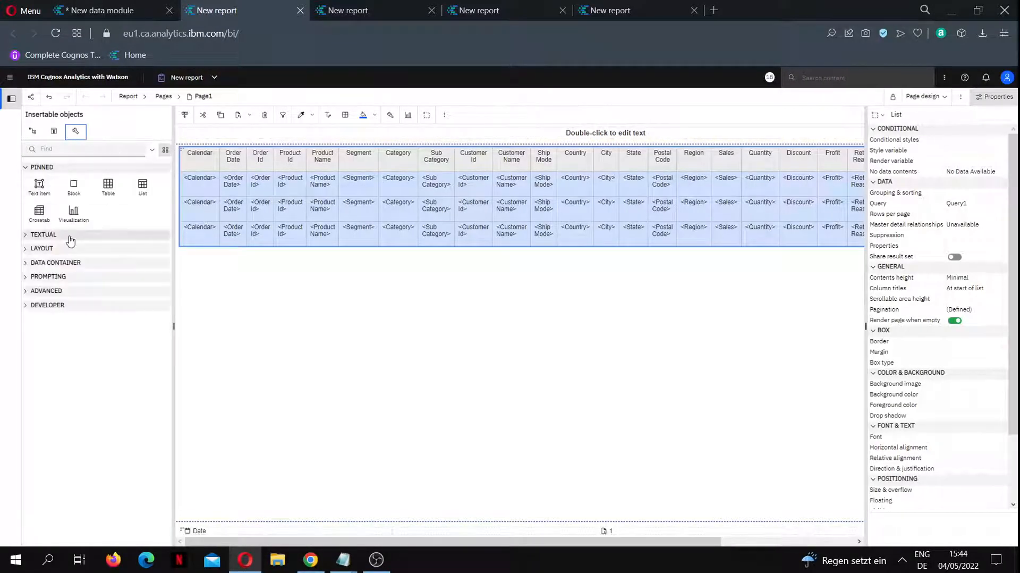
left_click(63, 235)
left_click_drag(21, 321, 196, 203)
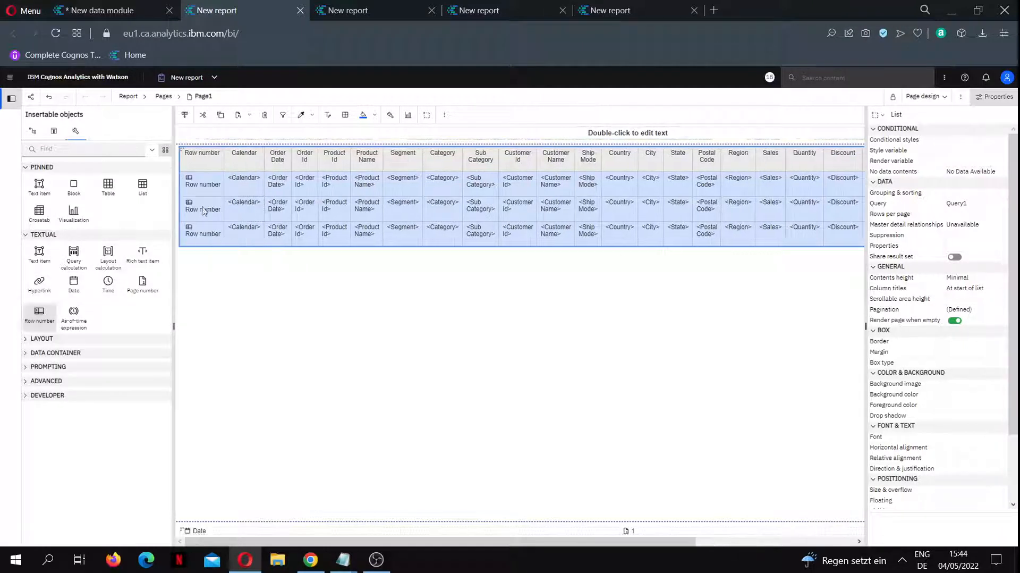
Step: Preview the report page, examine all columns and the last rows of the list, and close the report
left_click(927, 96)
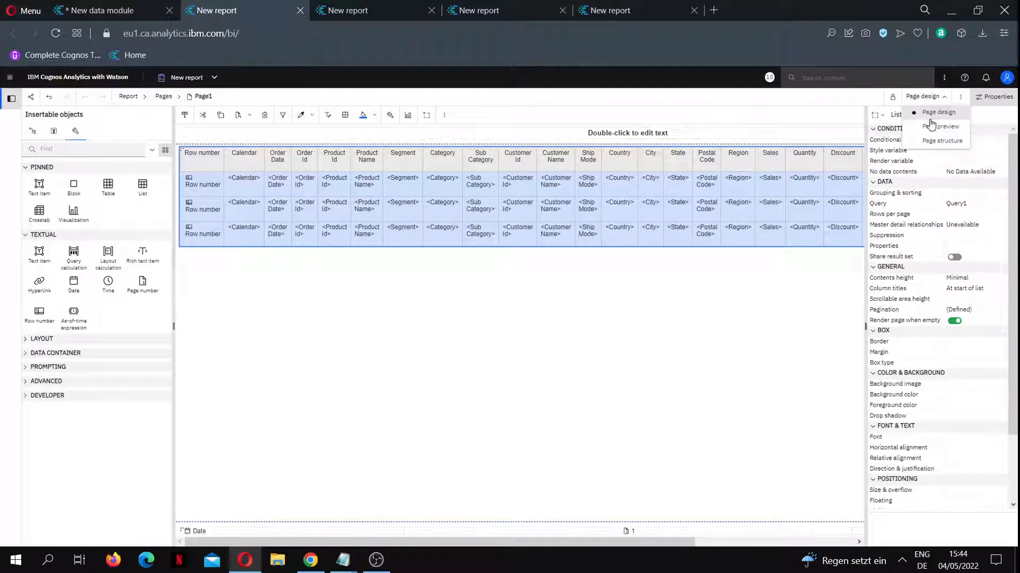
left_click(927, 121)
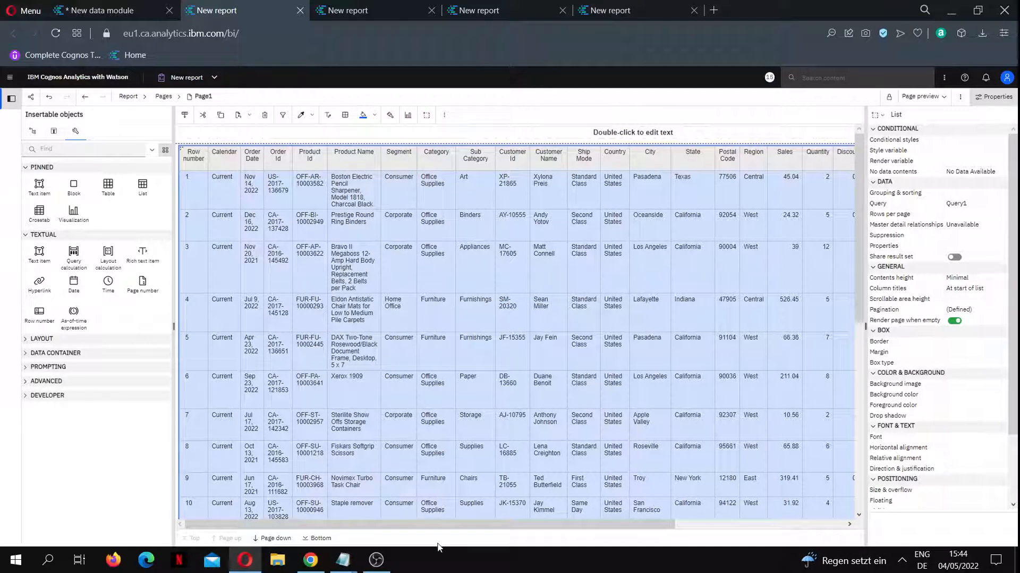
left_click_drag(410, 524, 414, 524)
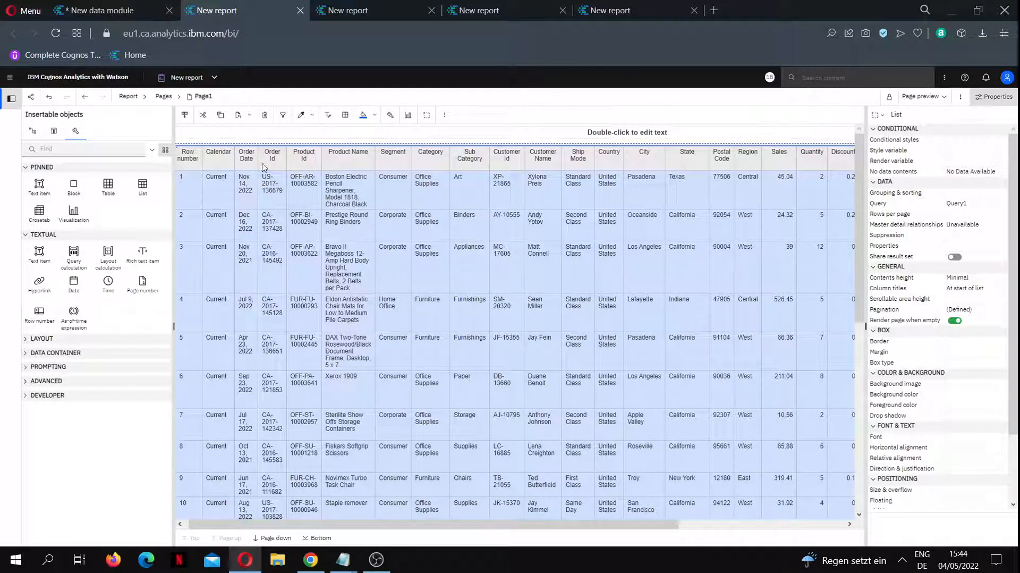
left_click_drag(512, 524, 686, 524)
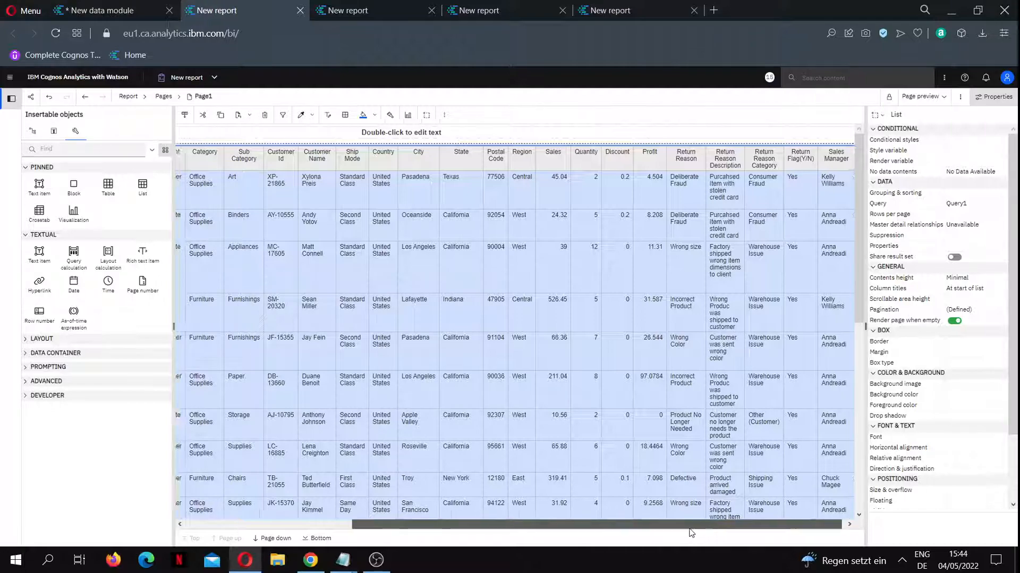
left_click_drag(707, 525, 533, 525)
left_click(333, 538)
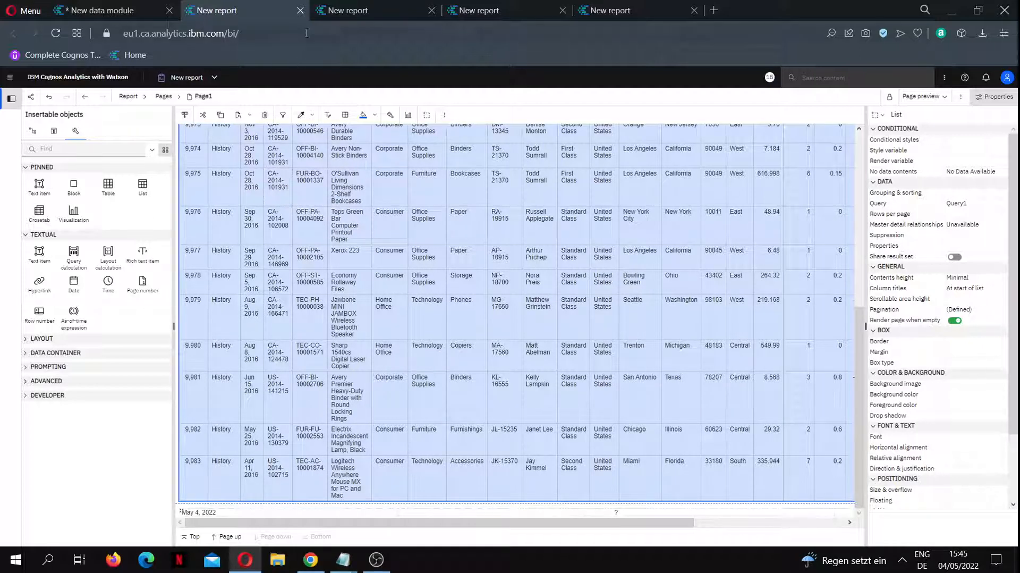
left_click(300, 10)
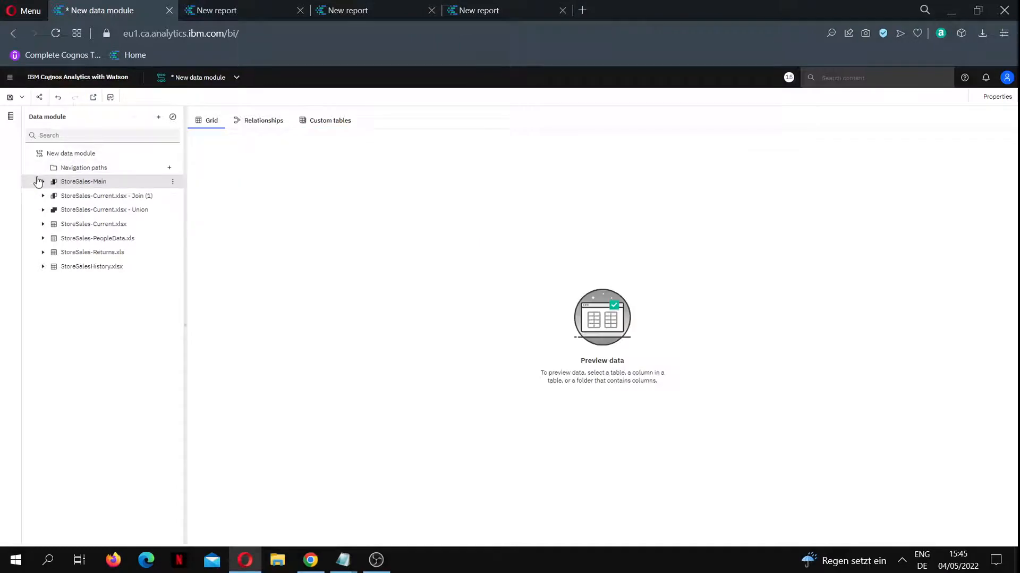
Step: Expand StoreSales-Main in the data module and examine its columns in the data grid
left_click(43, 181)
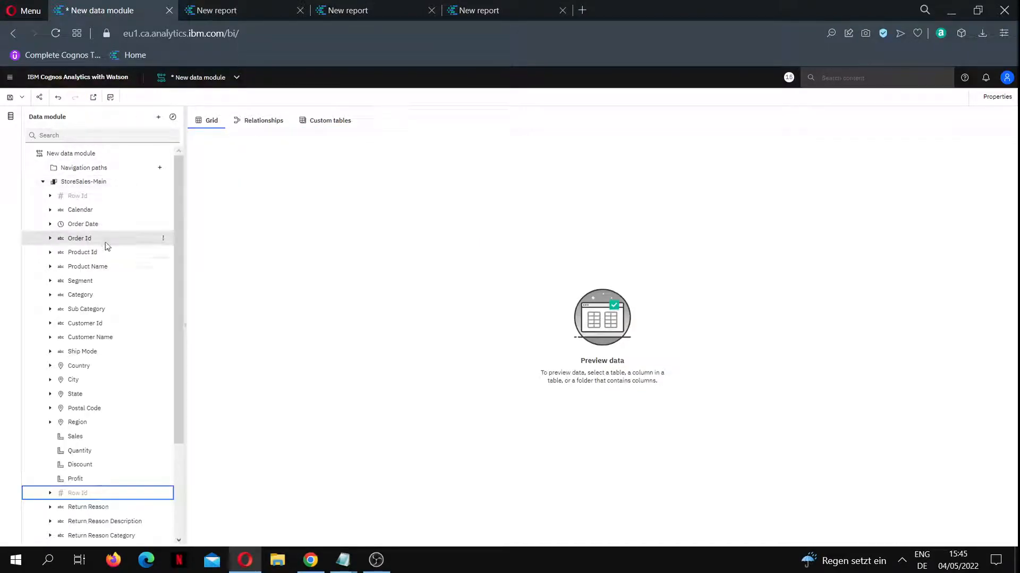
left_click(99, 181)
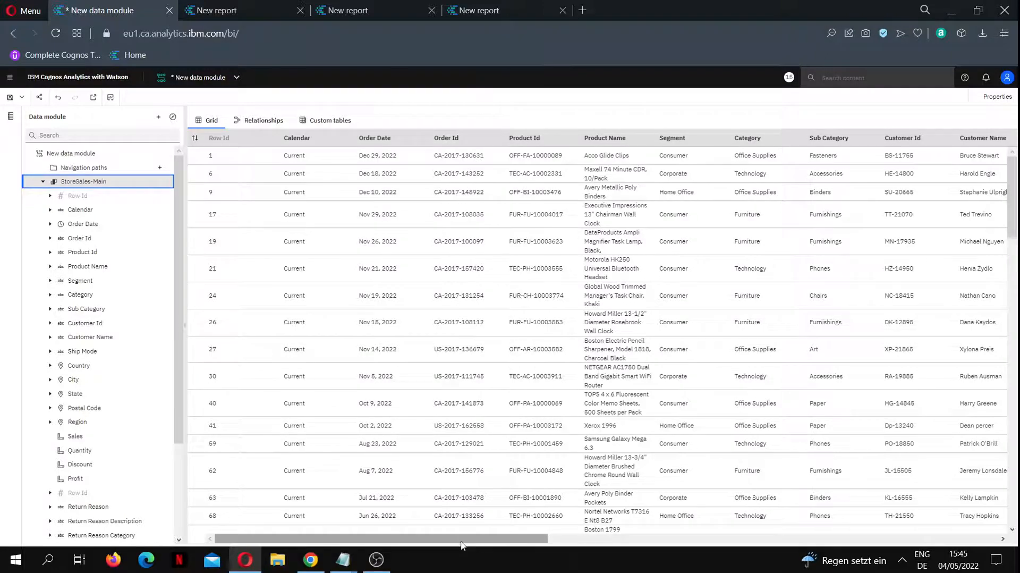
left_click_drag(454, 539, 903, 539)
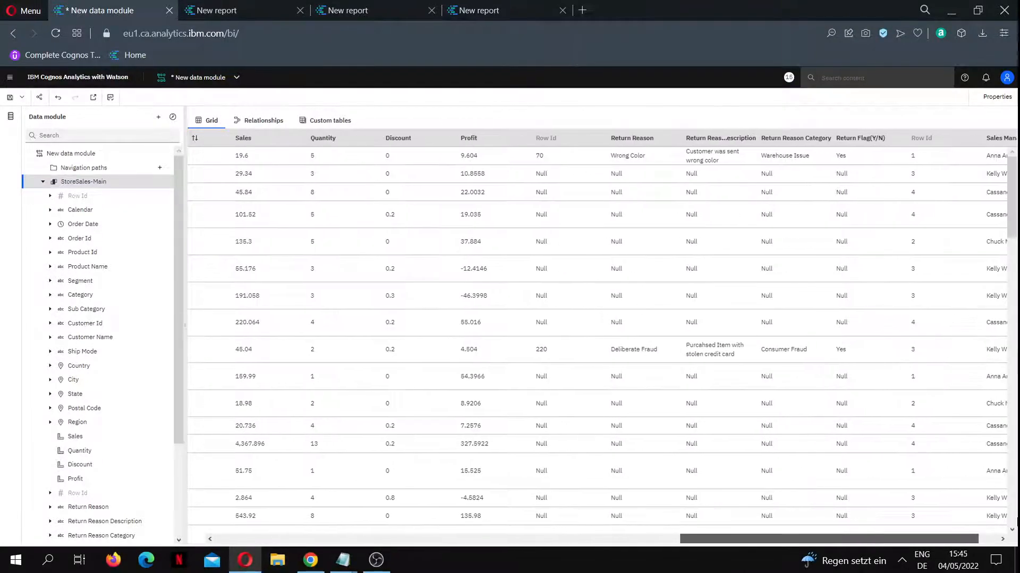
scroll(893, 517, "left", 5)
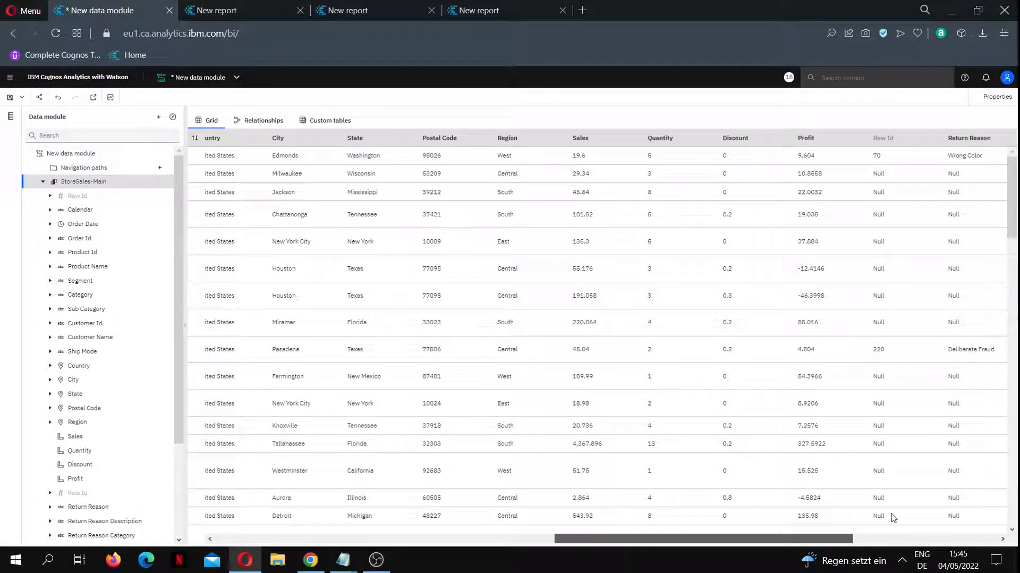
scroll(894, 517, "right", 1)
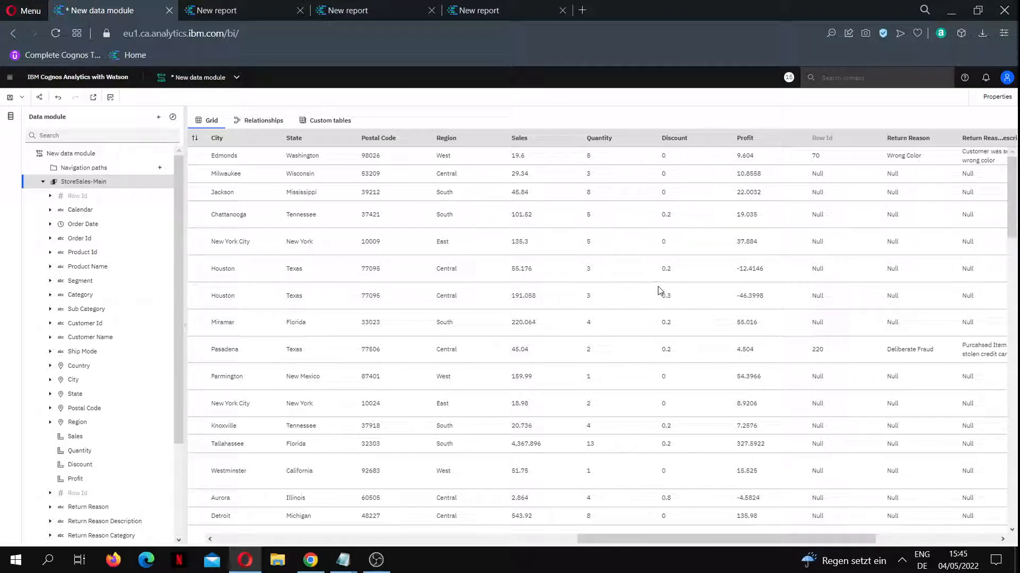
Step: Set the data format type of the Discount column in StoreSales-Main to Percent
left_click(685, 138)
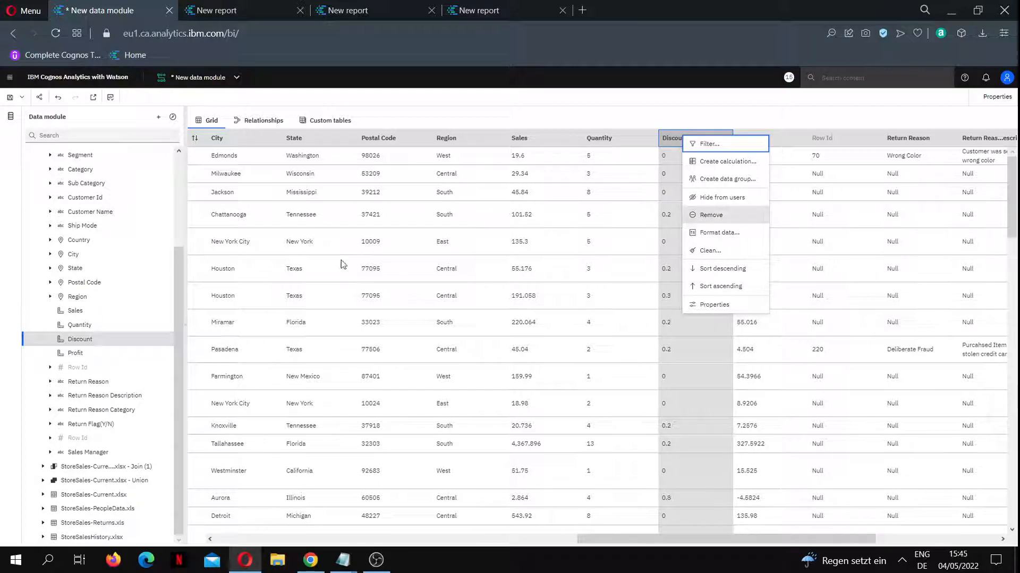
left_click(113, 339)
left_click(162, 339)
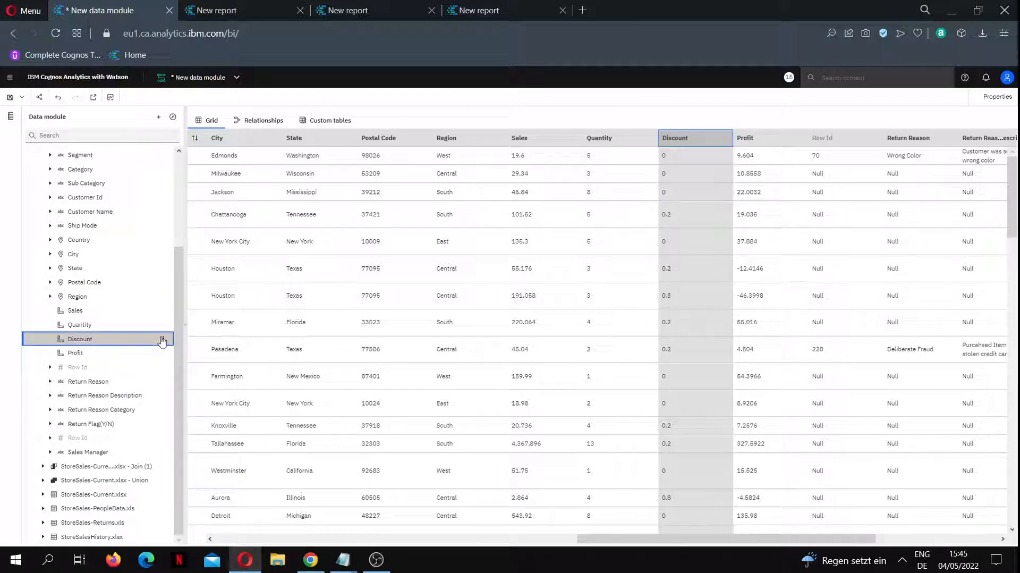
left_click(163, 339)
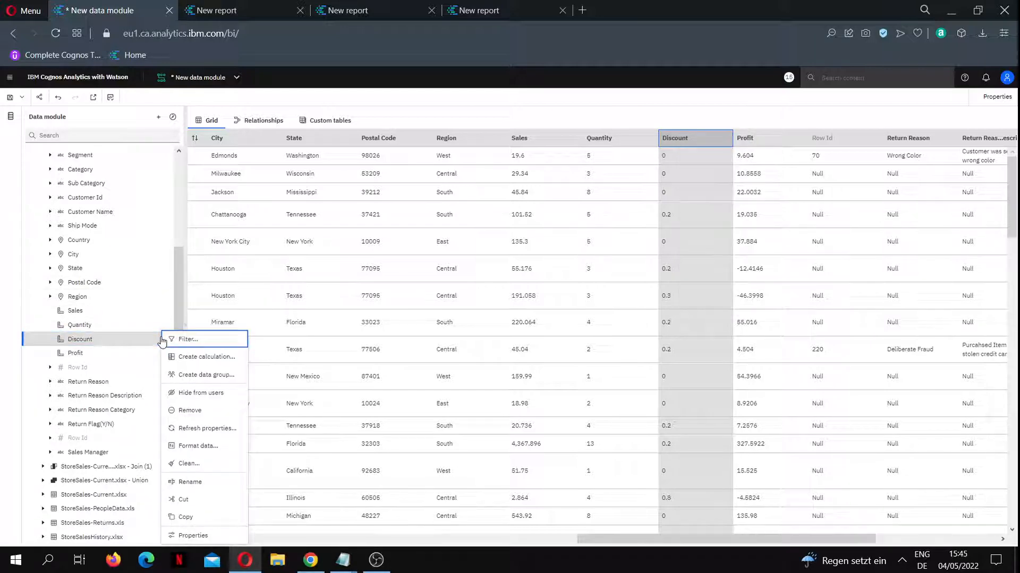
left_click(215, 445)
left_click(594, 222)
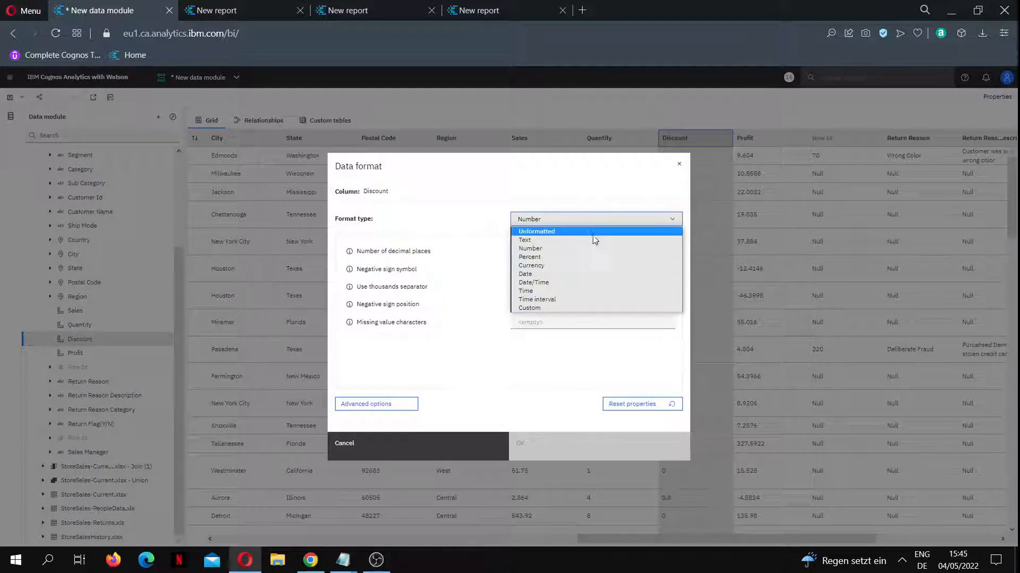
left_click(586, 257)
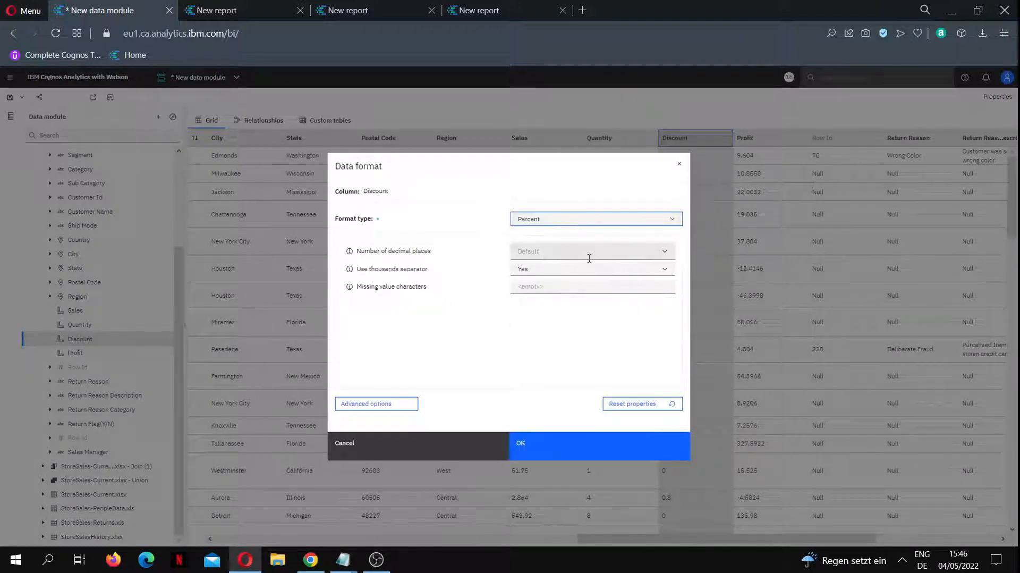
left_click(566, 253)
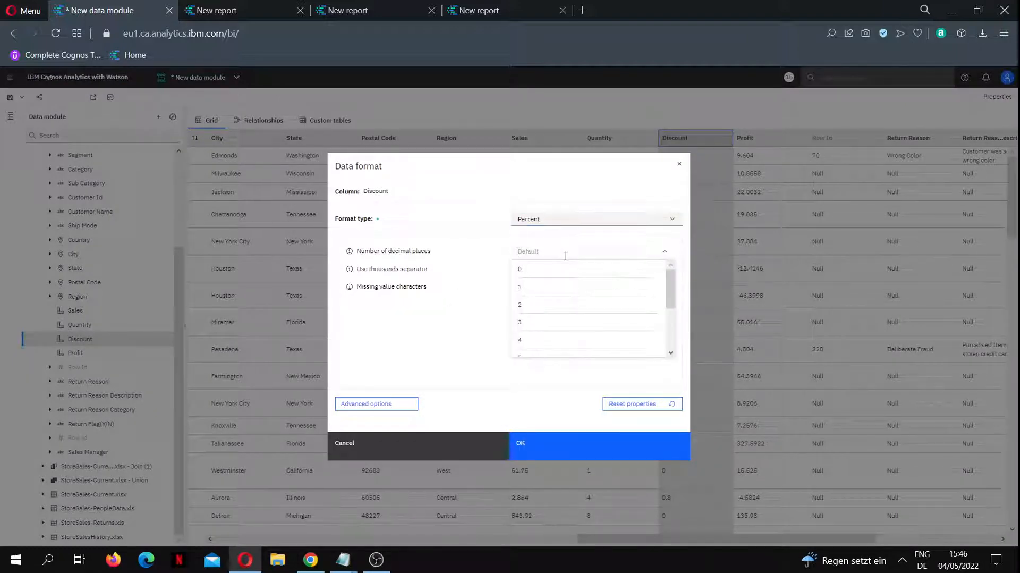
left_click(551, 310)
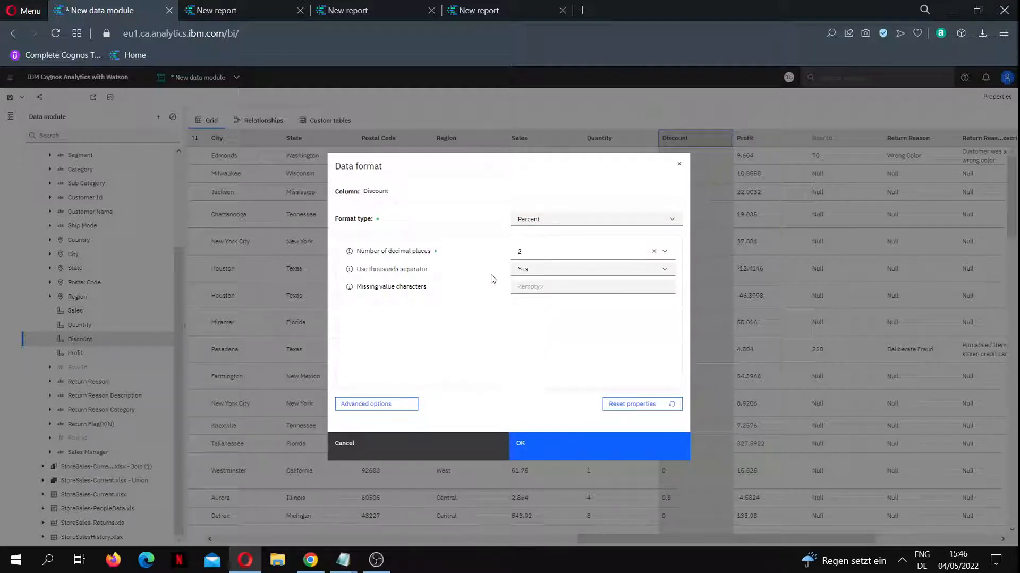
left_click(563, 268)
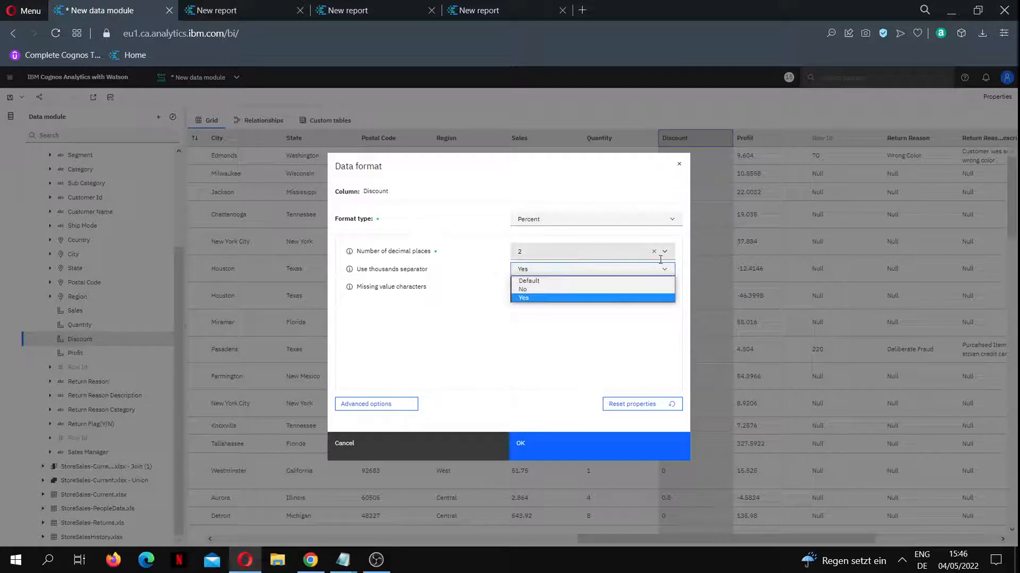
left_click(665, 262)
left_click(646, 257)
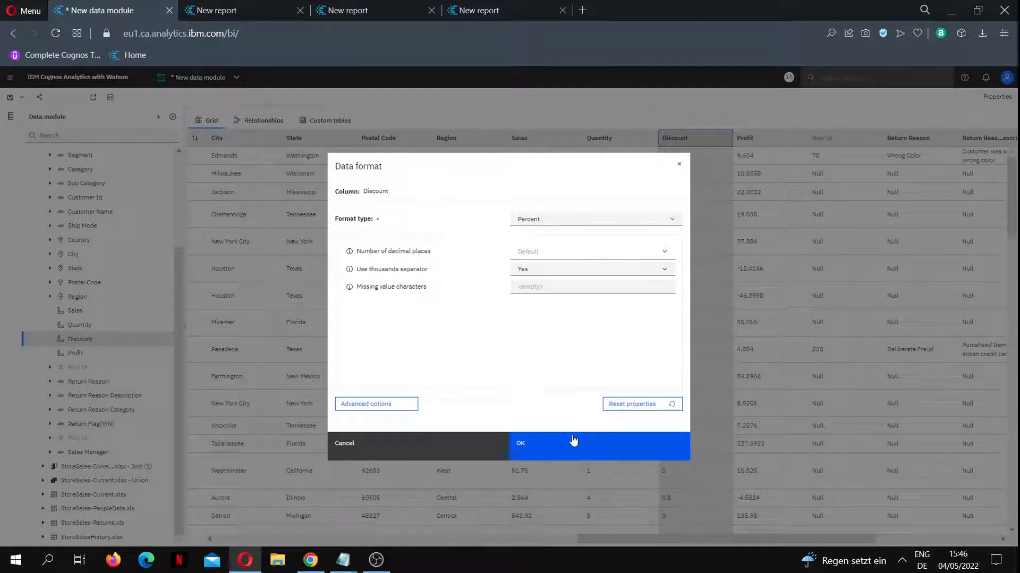
Step: Apply the percent format and check the Discount values in the data grid
left_click(575, 441)
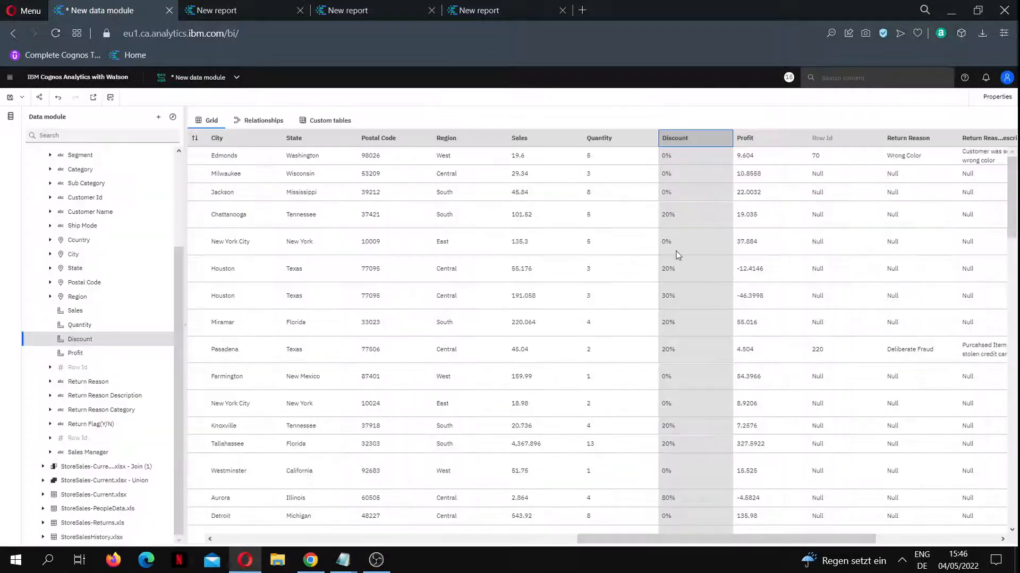
scroll(678, 254, "down", 5)
scroll(676, 250, "up", 5)
left_click_drag(706, 538, 765, 537)
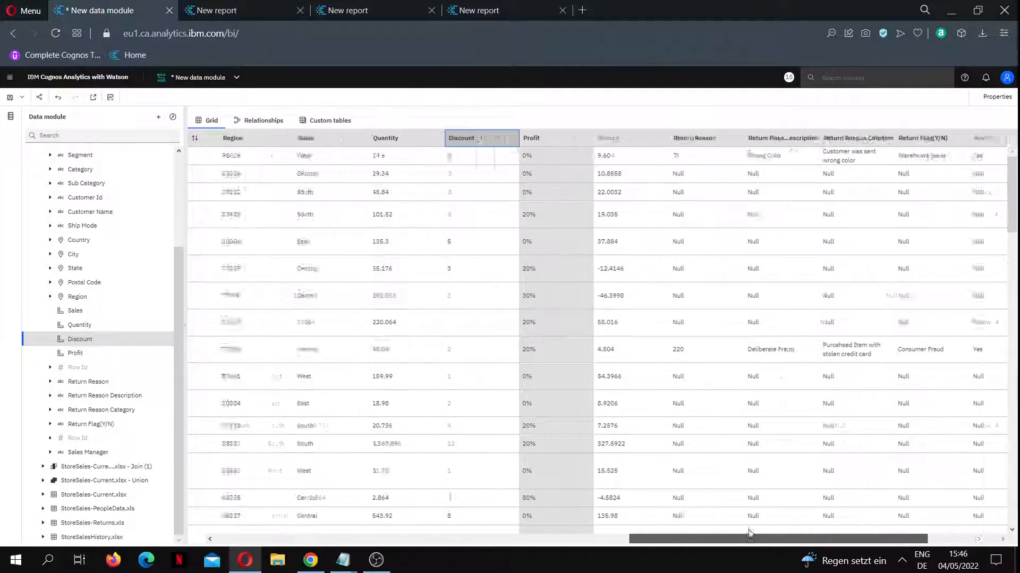
left_click(163, 341)
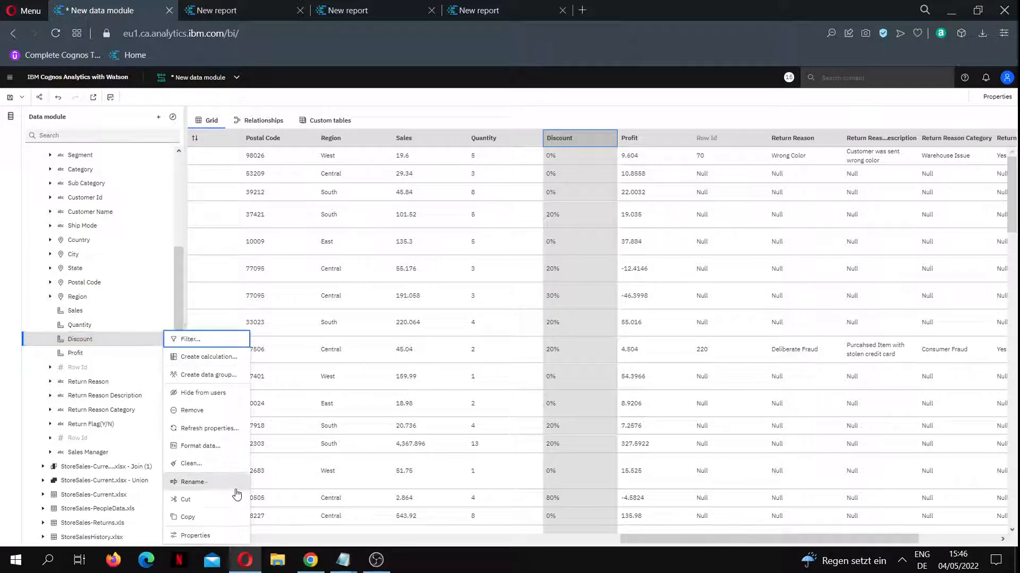
left_click(218, 463)
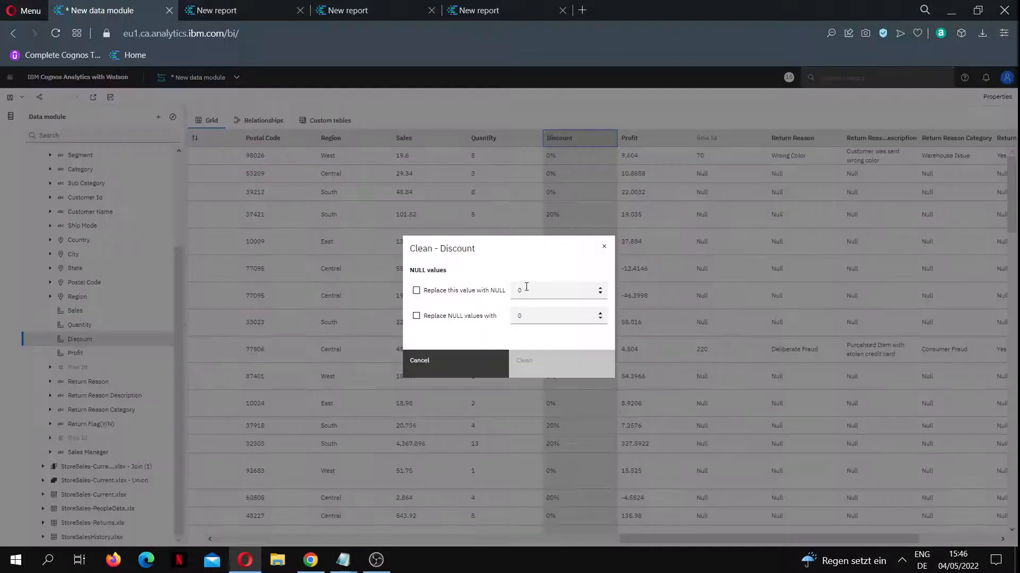
left_click(539, 292)
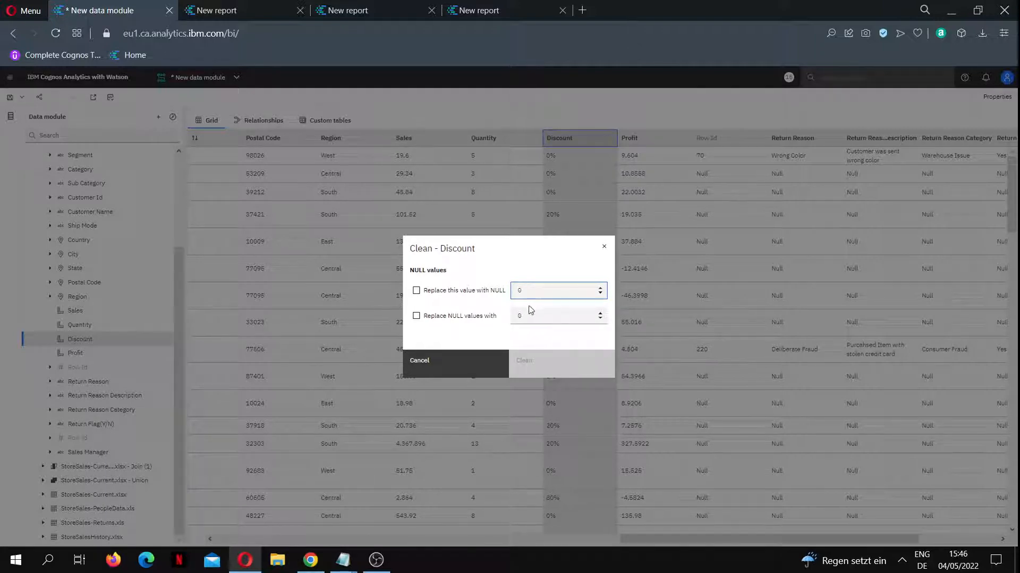
left_click(494, 360)
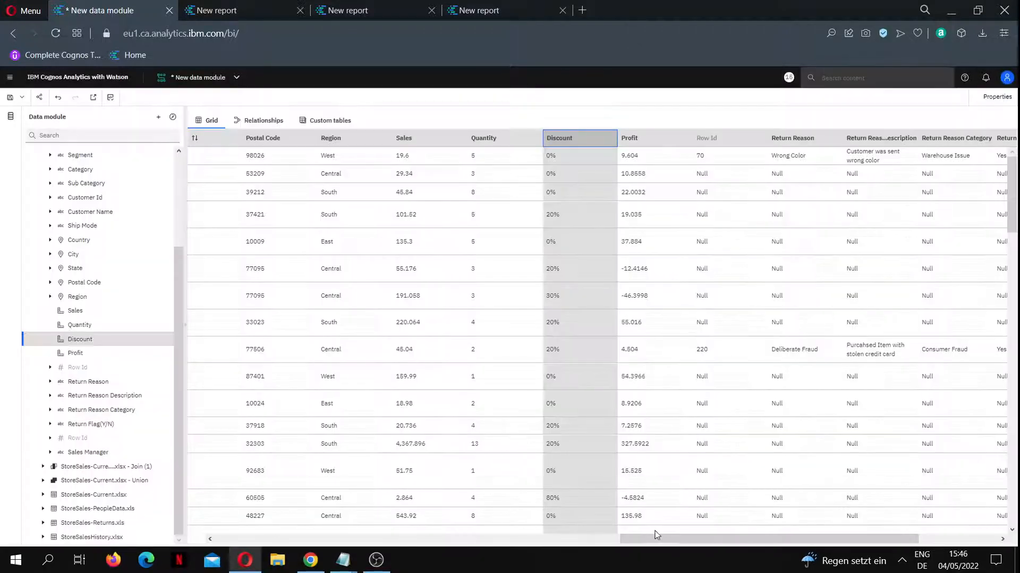
Step: Open the data cleaning settings for the Return Reason column in StoreSales-Main
scroll(700, 167, "down", 1)
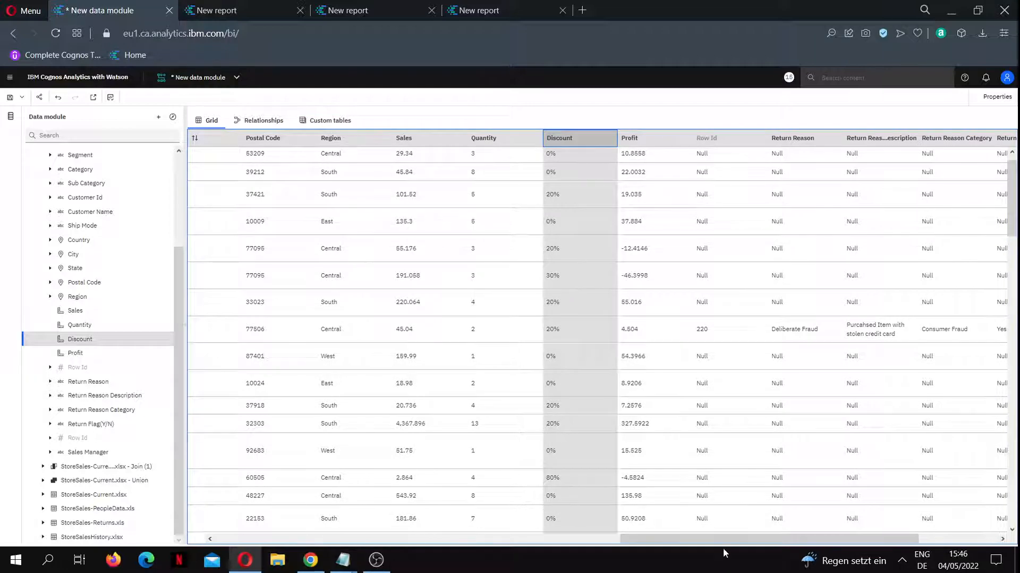
left_click_drag(723, 539, 802, 538)
scroll(820, 283, "up", 1)
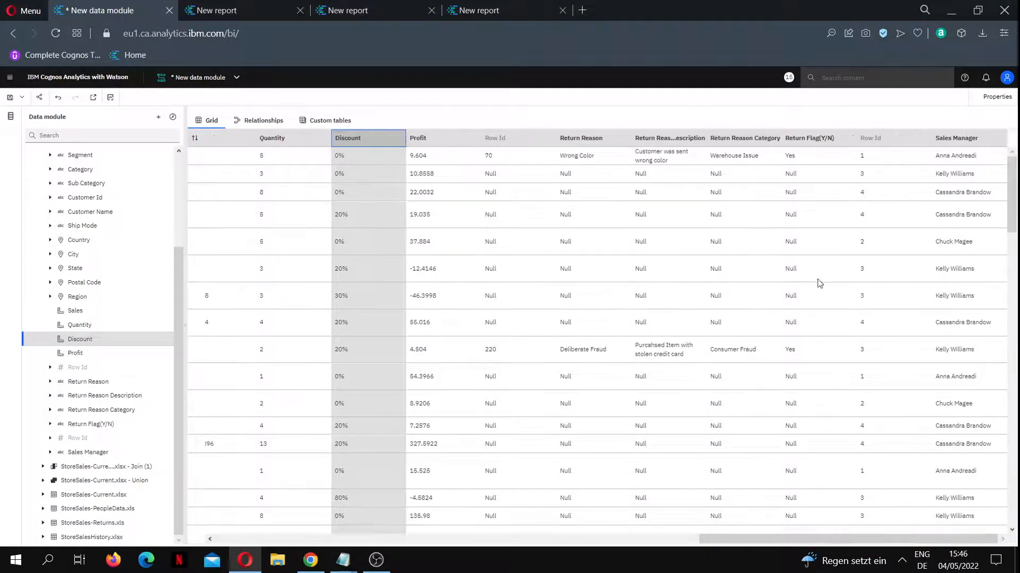
left_click(606, 137)
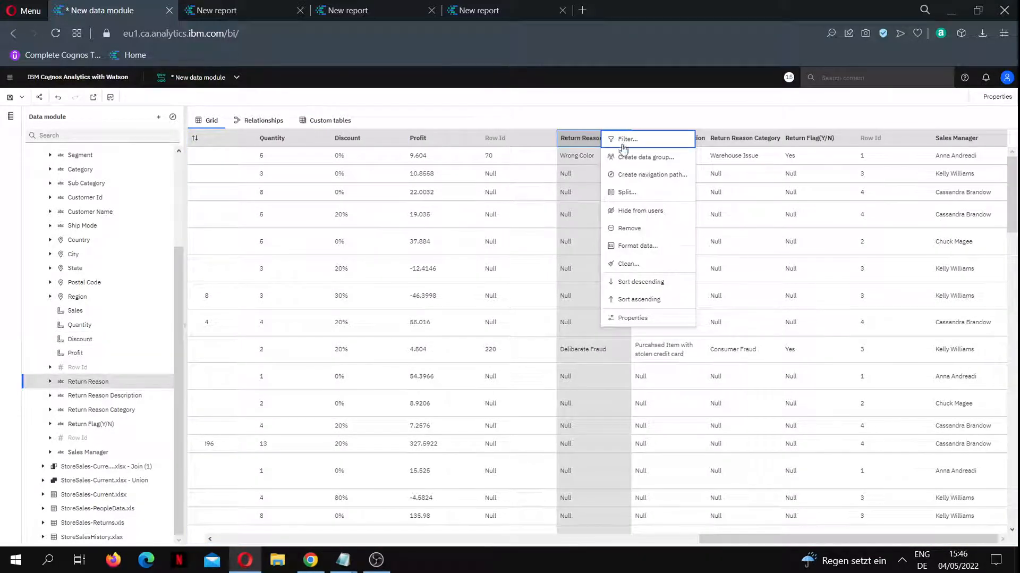
left_click(677, 263)
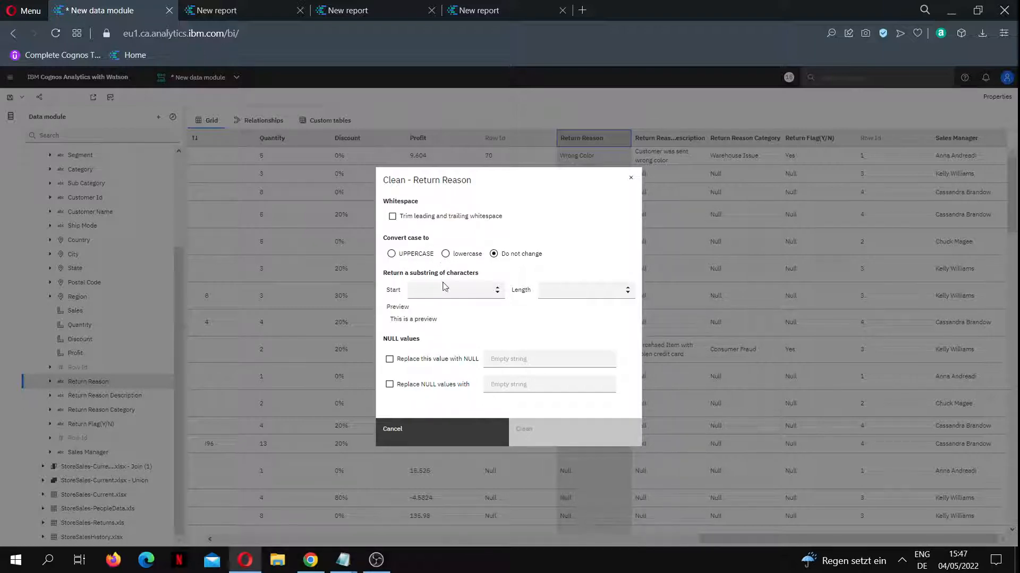
left_click(570, 359)
type("No value")
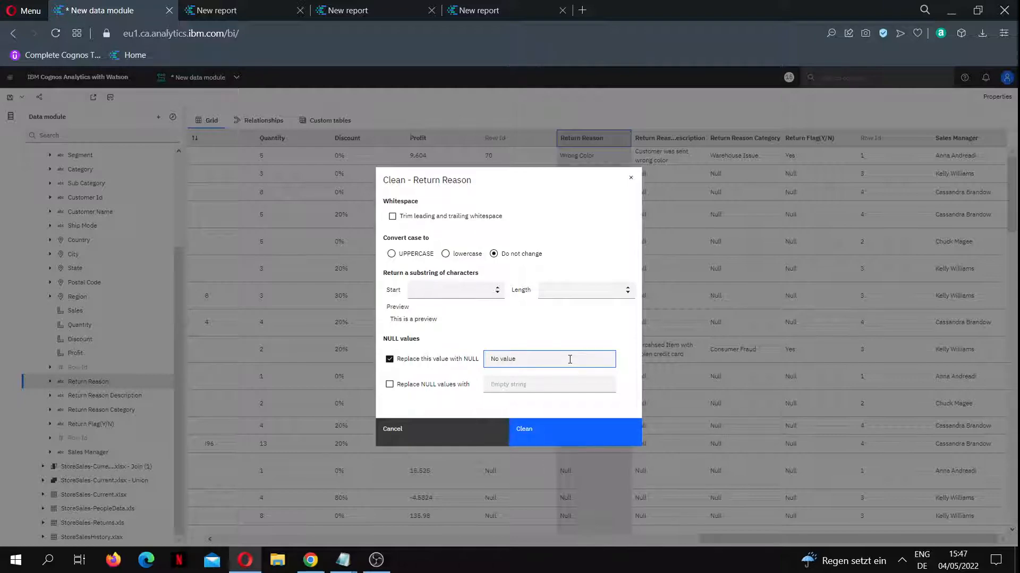
left_click_drag(570, 359, 486, 381)
key("BackSpace")
Step: Clean the Return Reason column so NULL values are replaced with "No value", leaving the replace-with-NULL option off
left_click(523, 385)
type("No value")
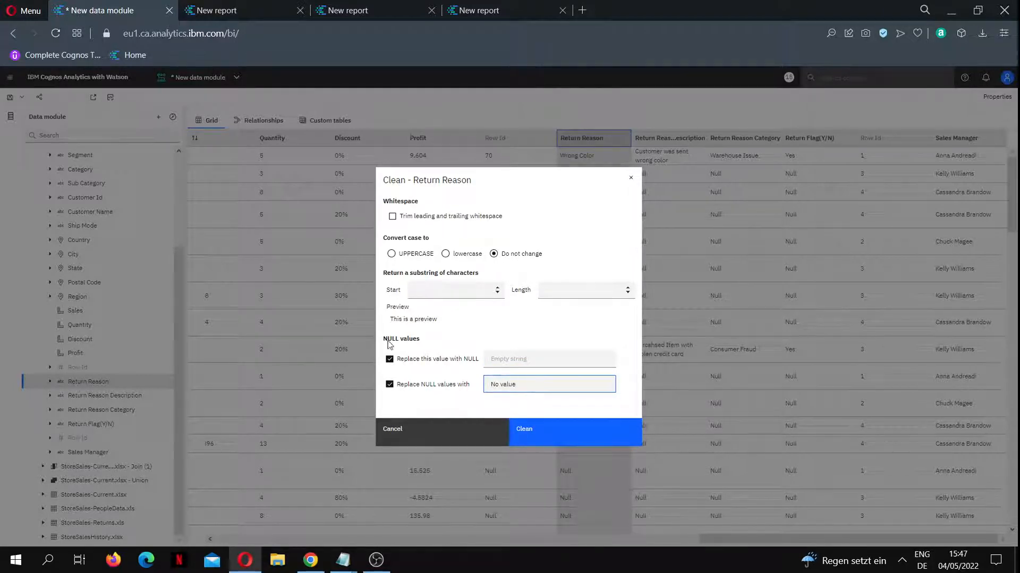
left_click(390, 359)
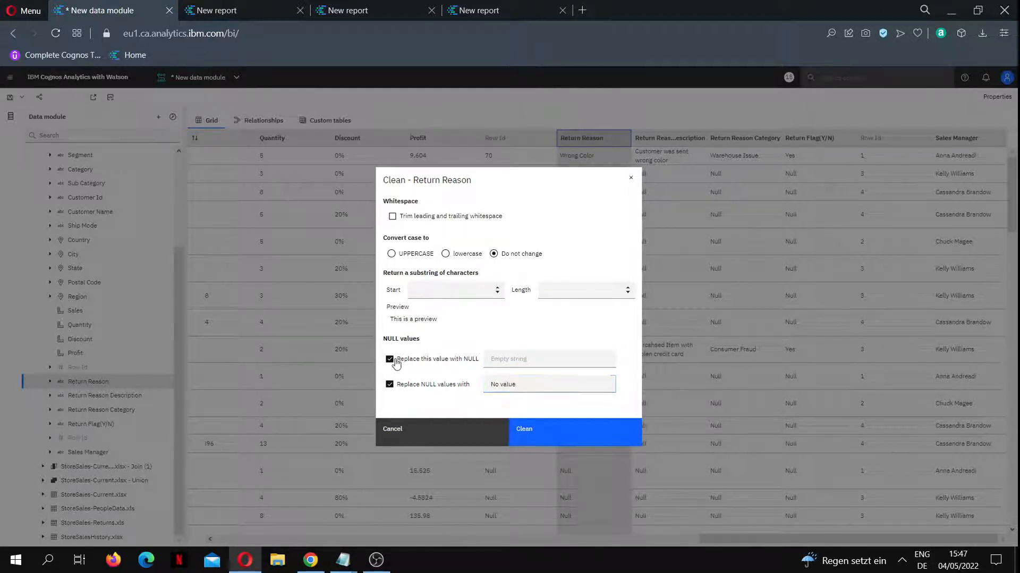
left_click(569, 426)
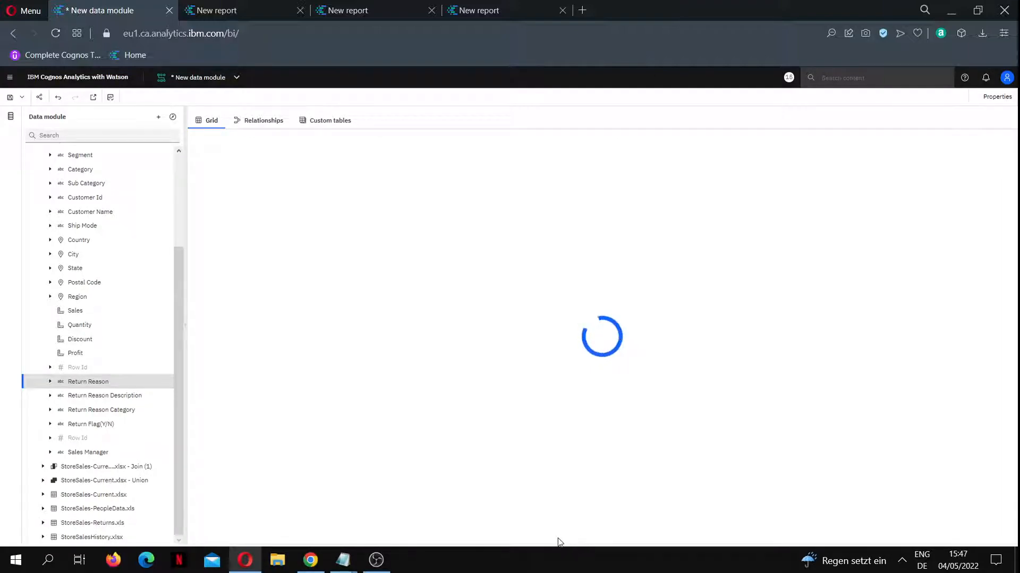
left_click_drag(592, 538, 664, 538)
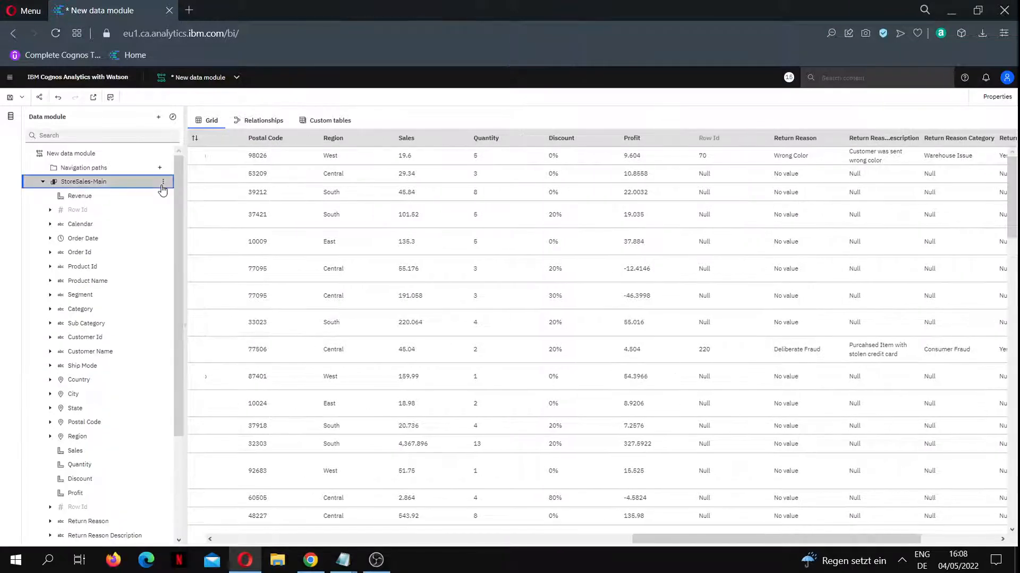
Step: Start a new calculation in StoreSales-Main with the expression Sales * Quantity
left_click(164, 183)
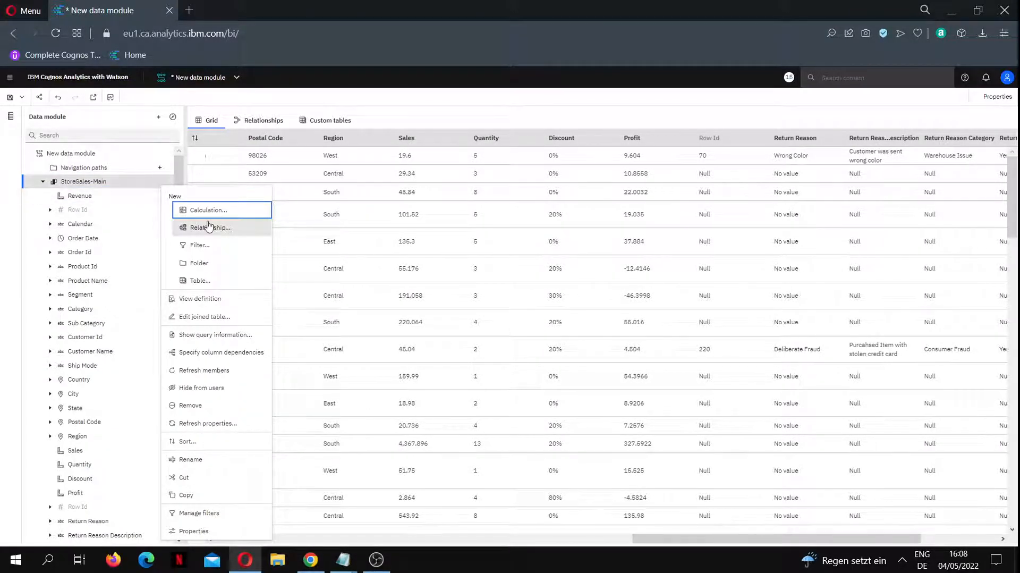
left_click(207, 211)
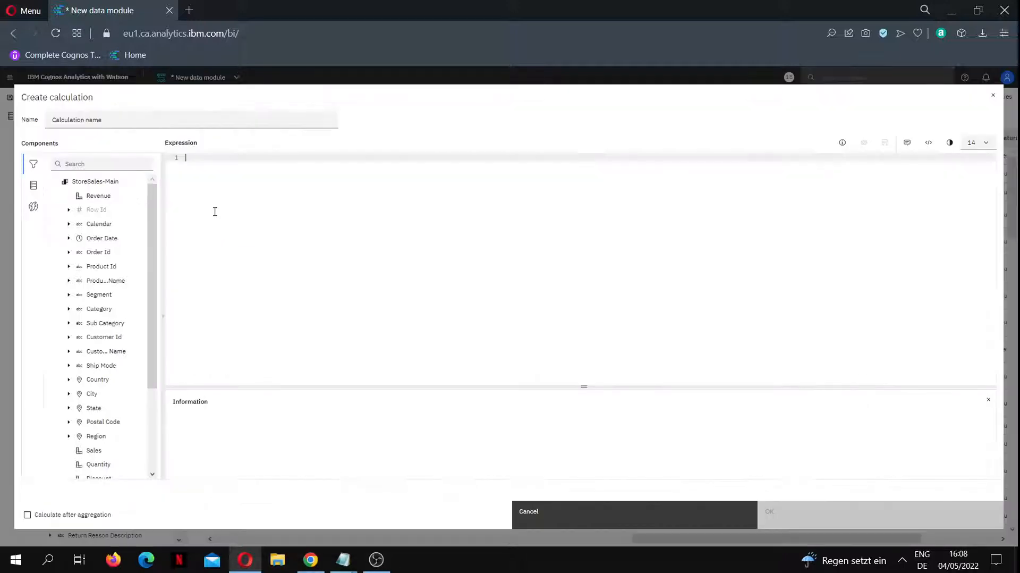
scroll(136, 304, "down", 3)
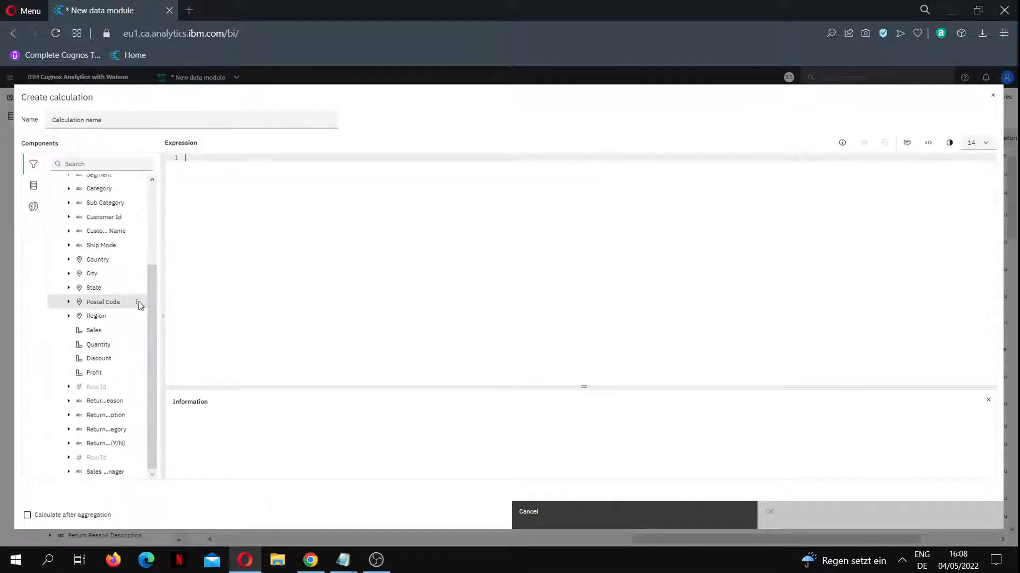
left_click(109, 332)
left_click_drag(108, 337, 240, 233)
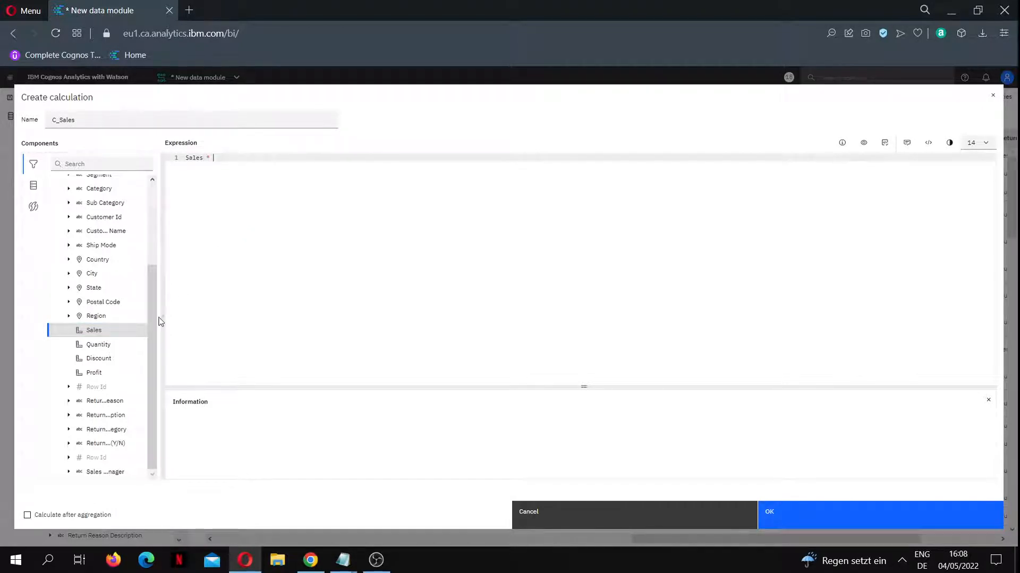
left_click(106, 344)
left_click_drag(118, 348, 287, 193)
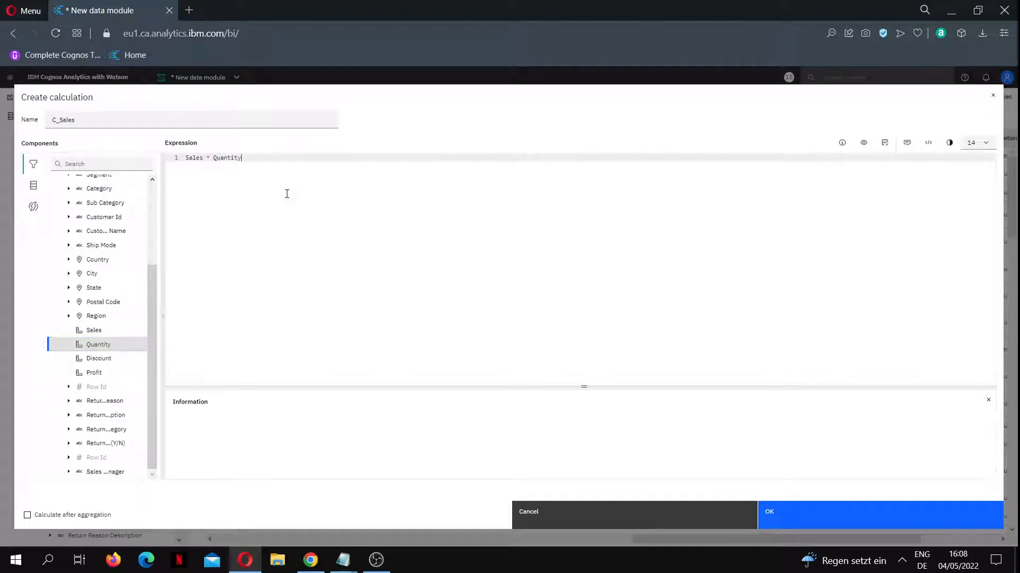
Step: Name the new calculation Revenue
left_click(221, 120)
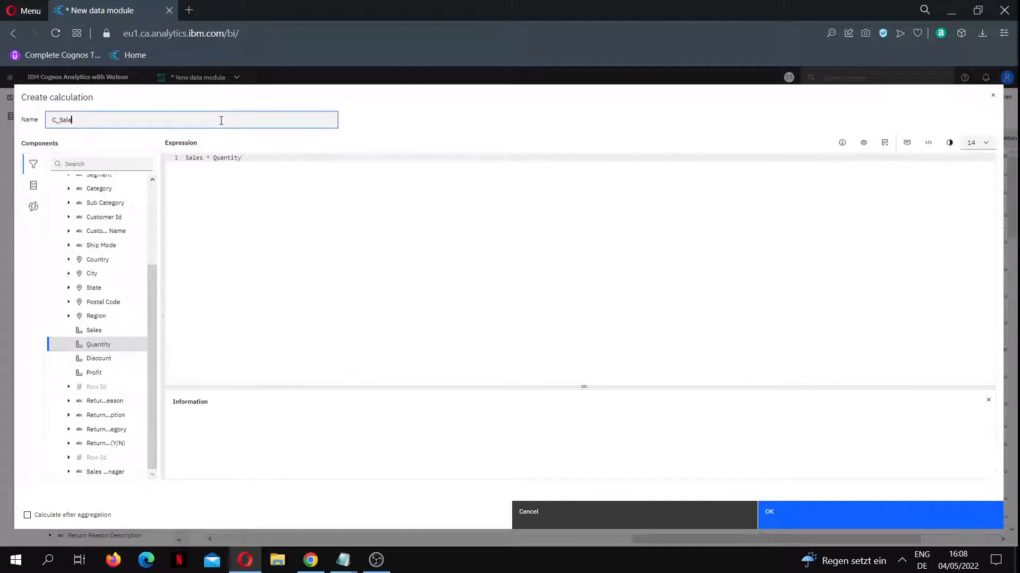
key("BackSpace")
key("BackSpace")
key("BackSpace")
key("BackSpace")
key("BackSpace")
key("BackSpace")
type("Peverue")
scroll(106, 239, "up", 5)
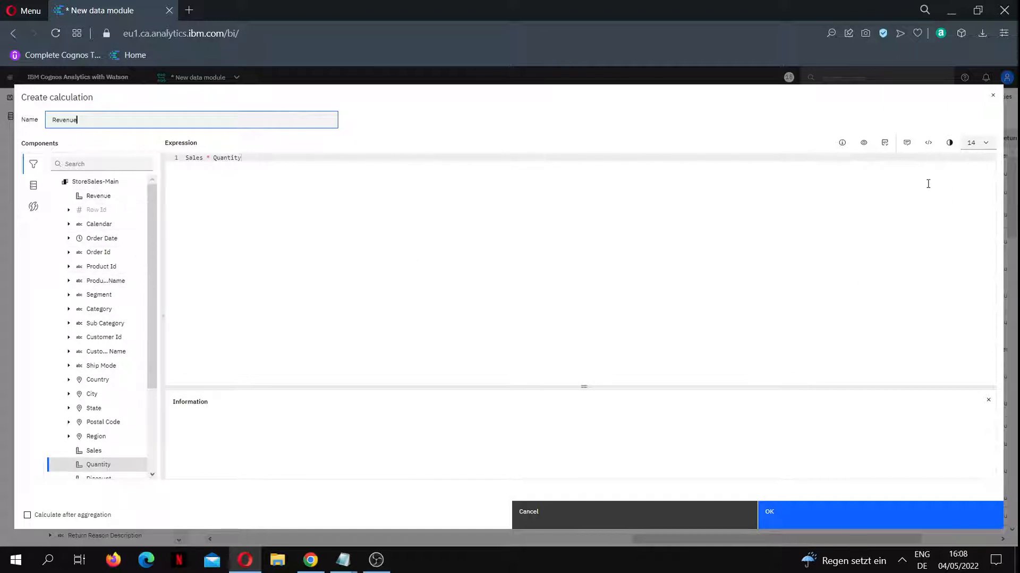
Step: Validate the Revenue expression and save the calculation
left_click(884, 142)
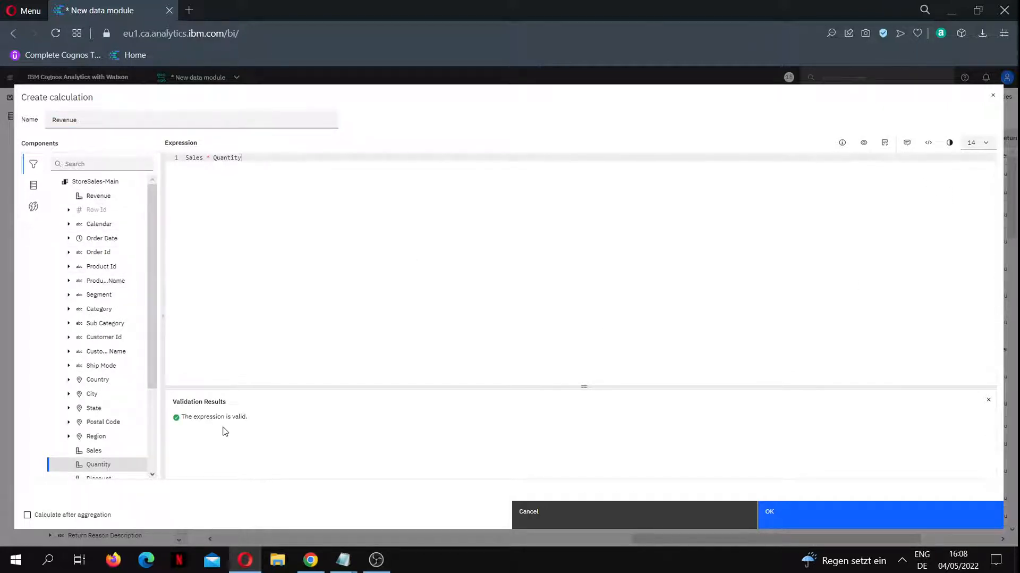
scroll(112, 375, "down", 1)
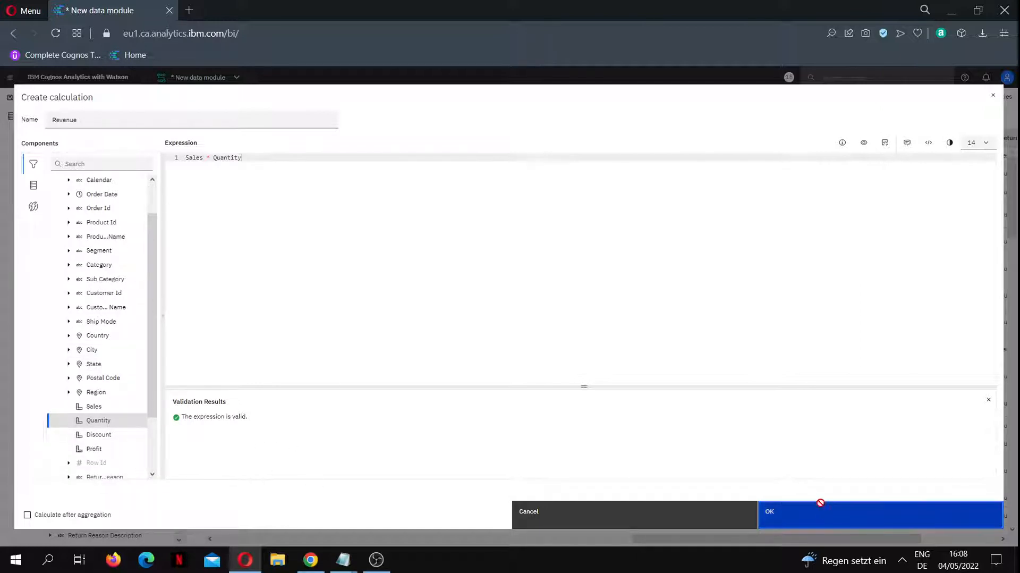
left_click(821, 502)
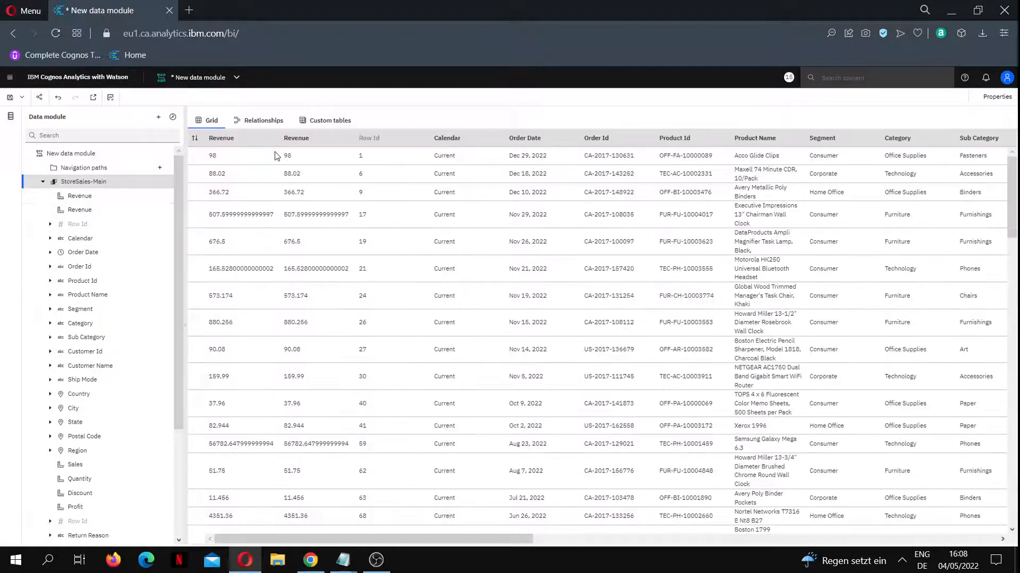
Step: Remove the second, duplicate Revenue column from StoreSales-Main
left_click(97, 208)
key("Delete")
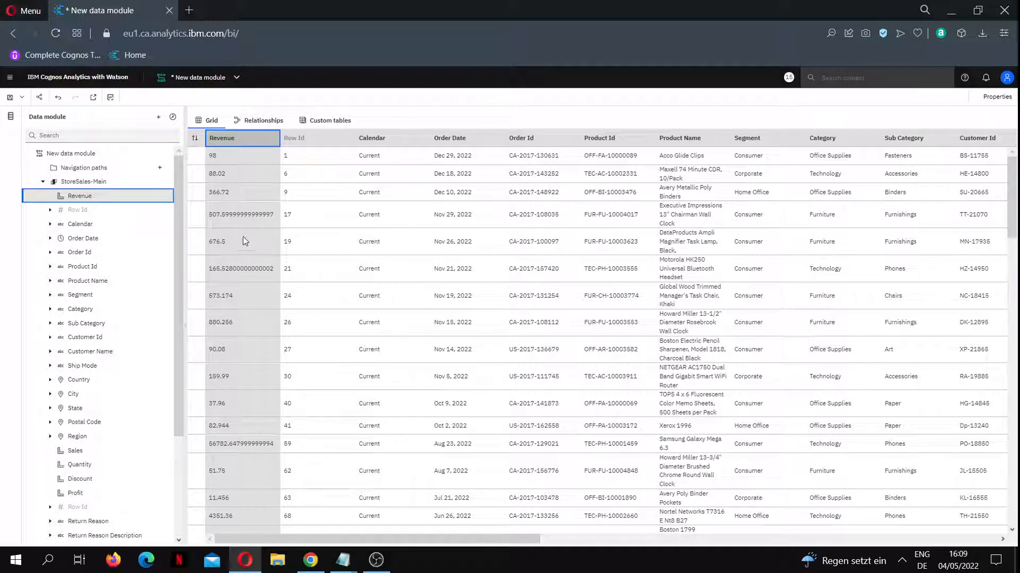
Step: Review the usage options of the Sales column, keeping Measure, and look through its values in the data grid
scroll(111, 293, "down", 5)
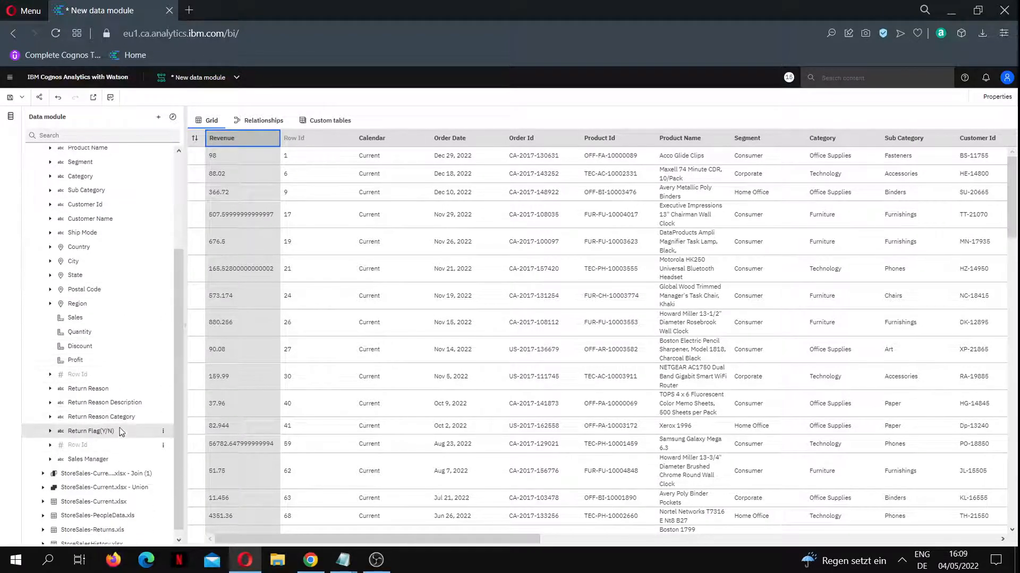
left_click(116, 322)
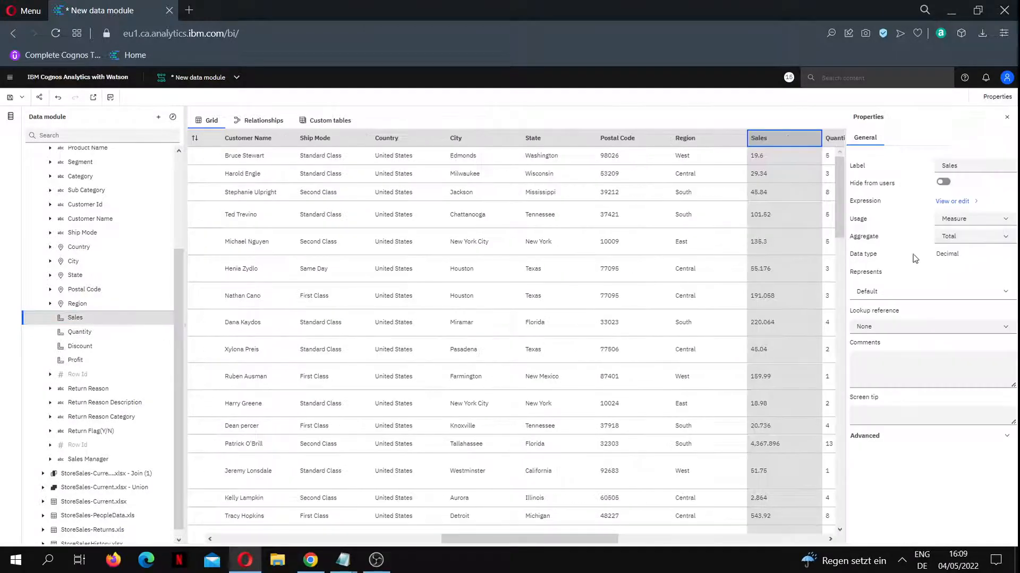
left_click(986, 222)
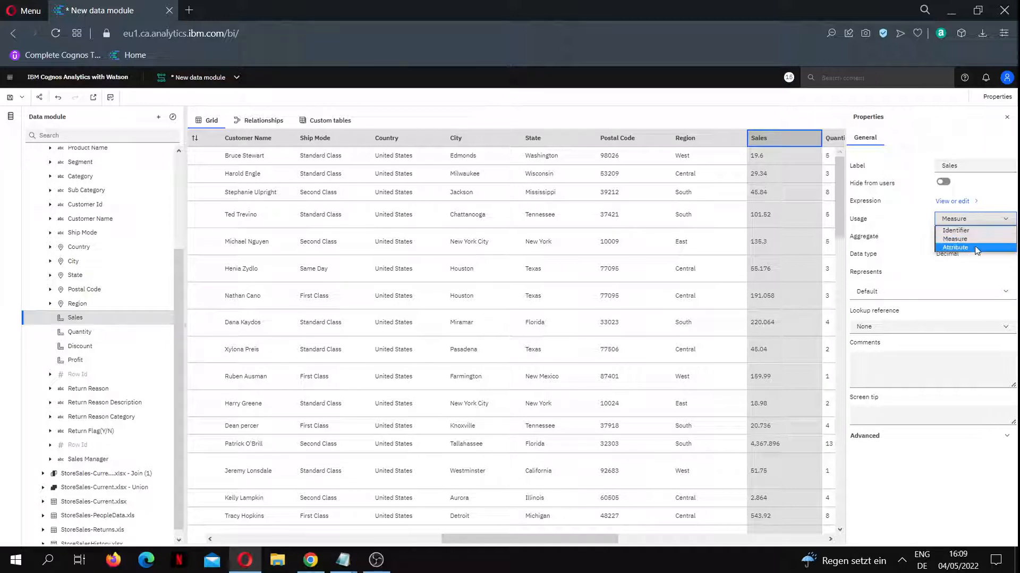
left_click(948, 239)
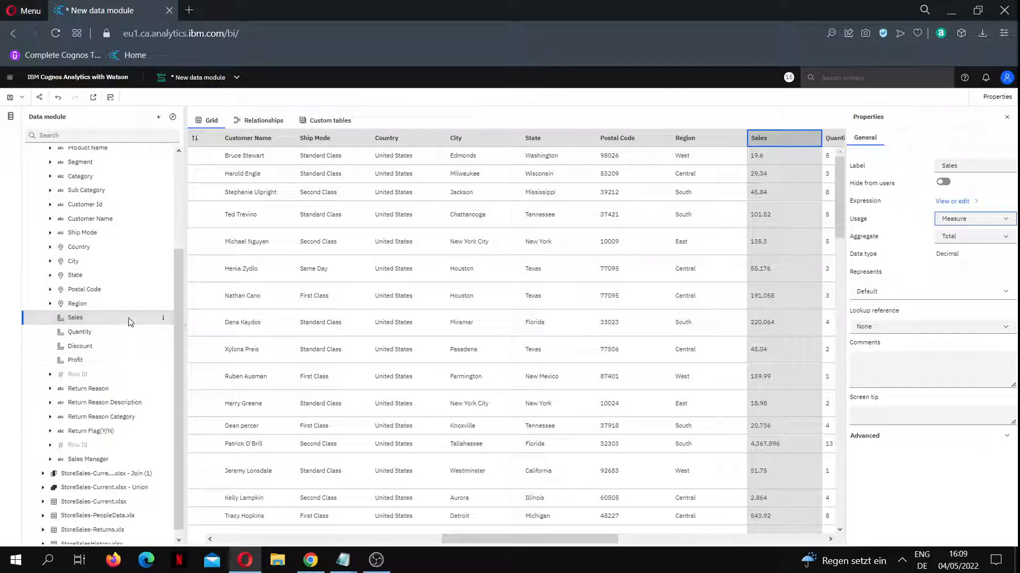
scroll(781, 300, "down", 4)
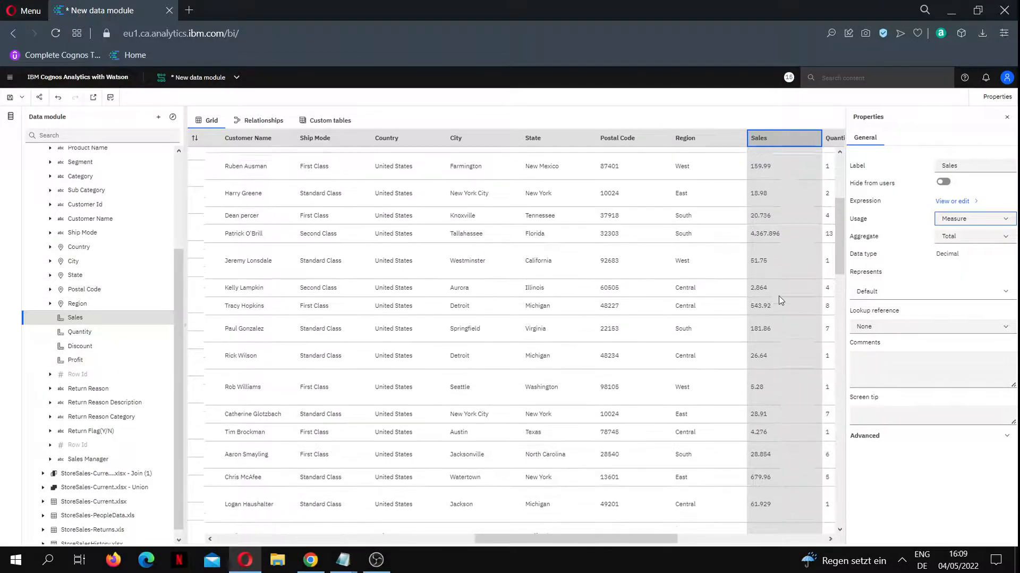
scroll(781, 300, "up", 4)
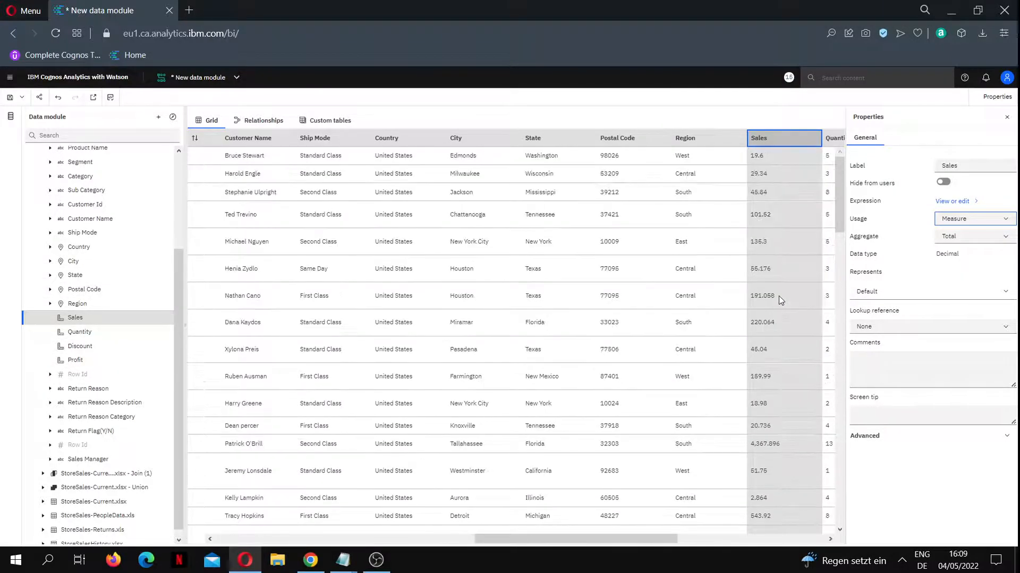
Step: Set the aggregate of the Discount column to Average
left_click(105, 345)
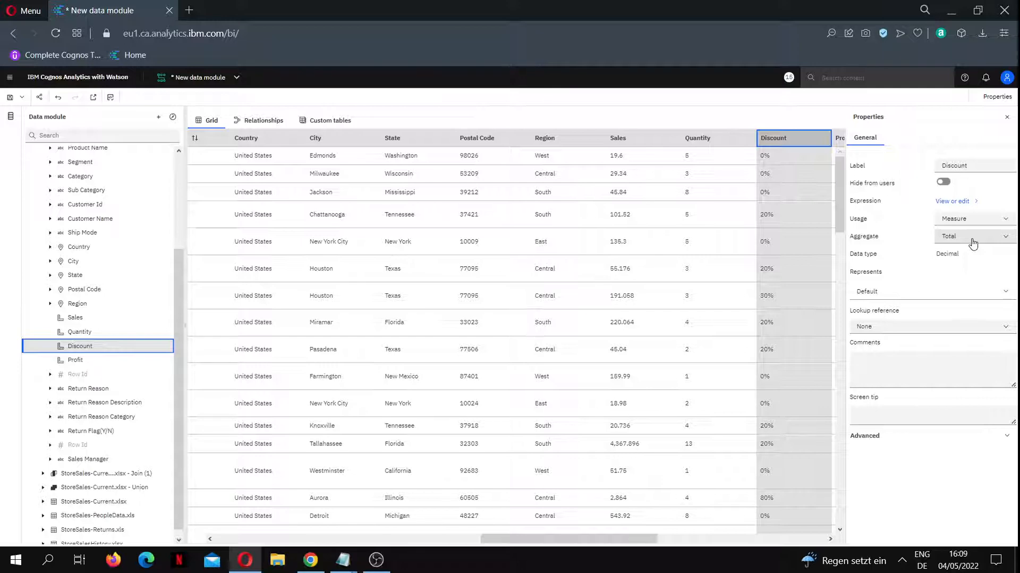
left_click(972, 243)
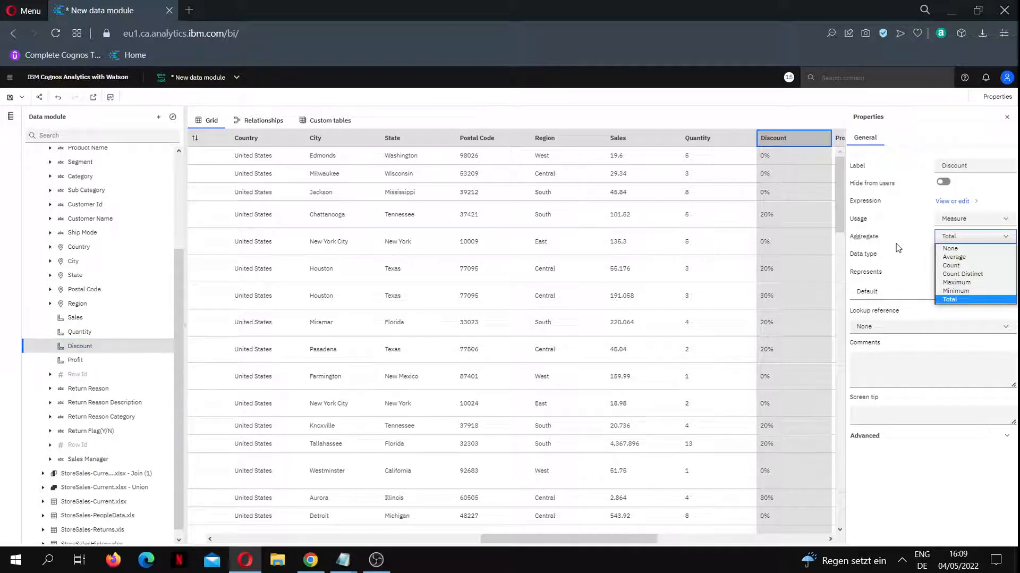
left_click(964, 257)
Step: Review the Represents options and the advanced properties of the Discount column
left_click(924, 290)
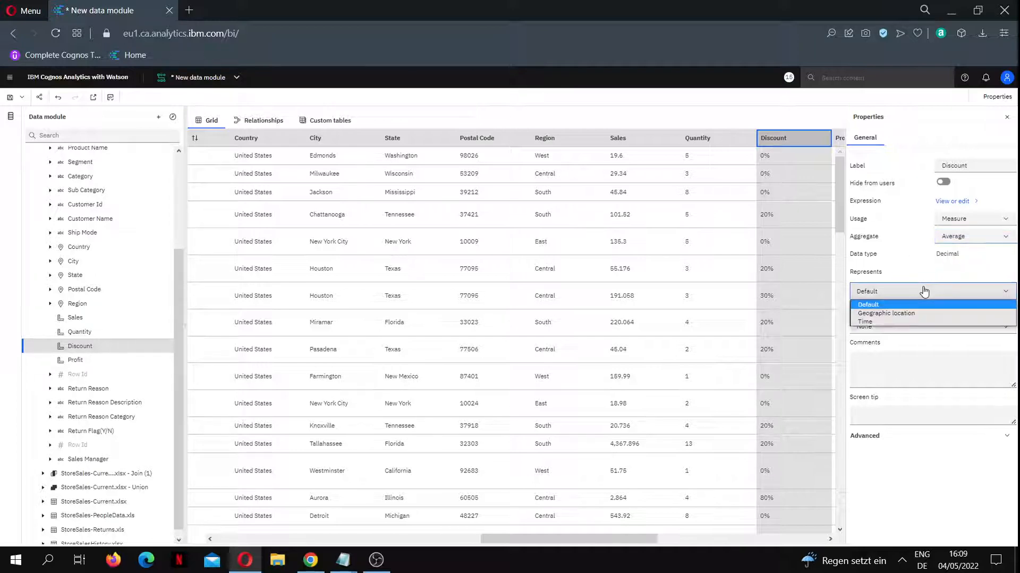
left_click(925, 291)
left_click(919, 437)
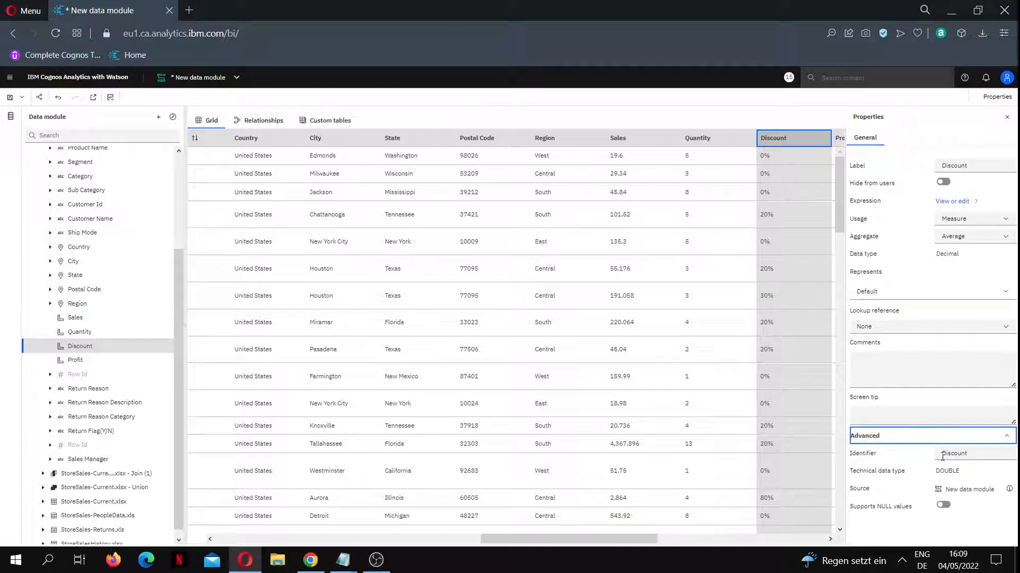
scroll(88, 274, "up", 3)
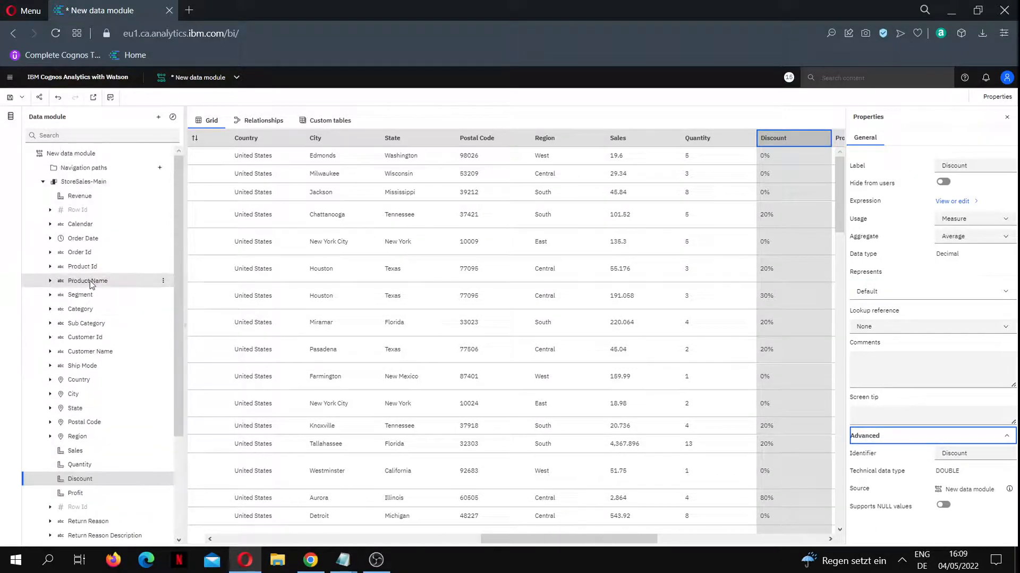